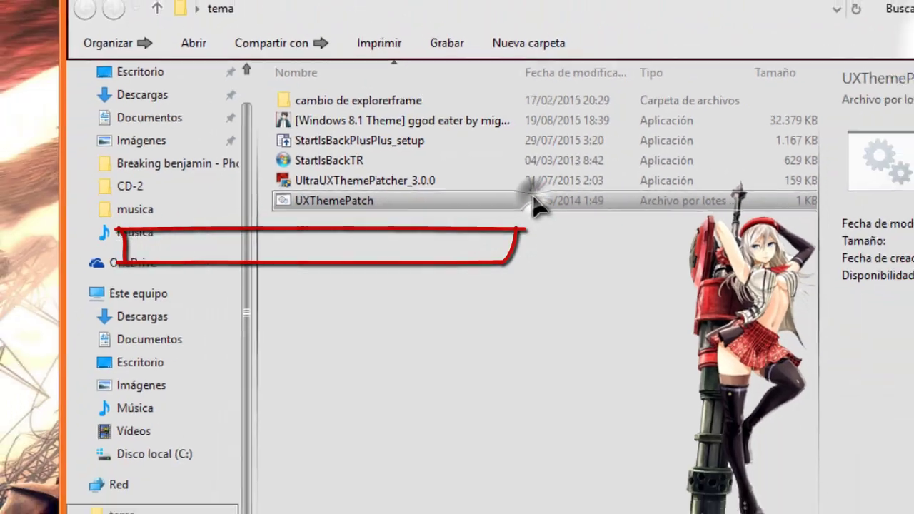
# - Run the UXThemePatch batch file in Command Prompt and close its window once it finishes
pyautogui.doubleClick(553, 227)
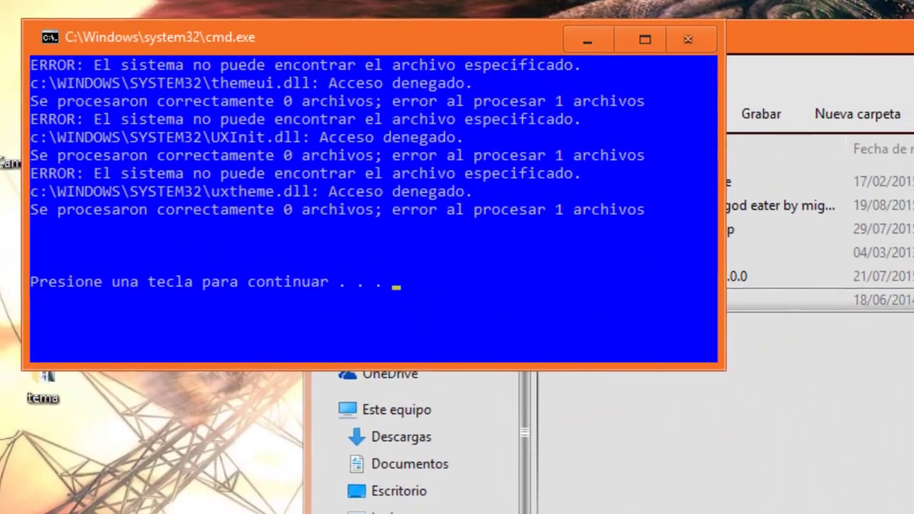
pyautogui.click(636, 257)
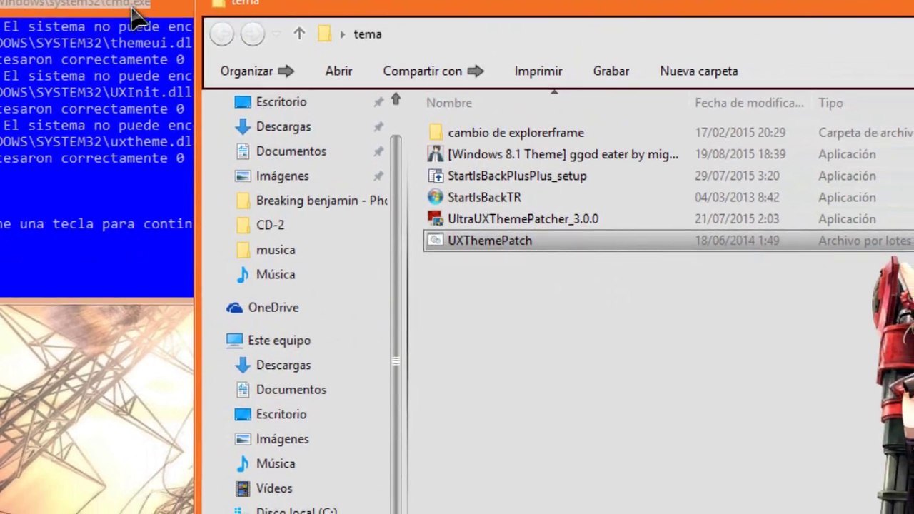
pyautogui.click(136, 14)
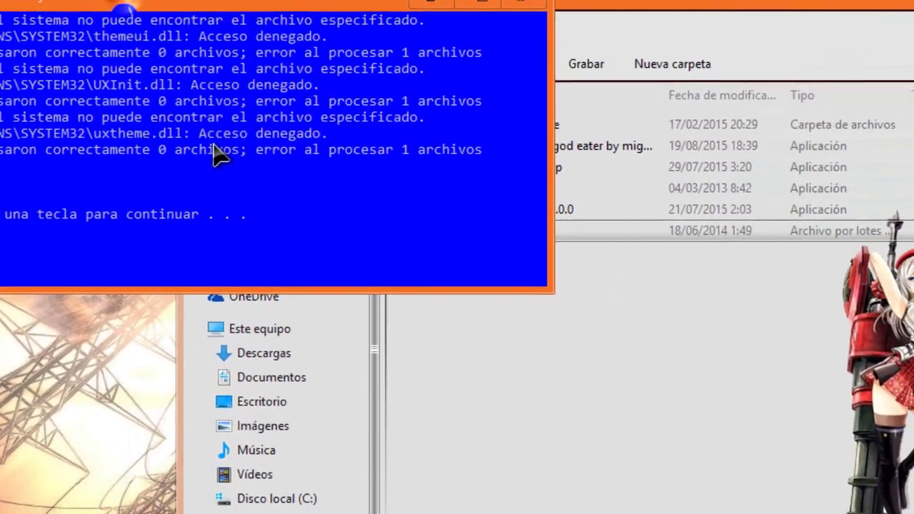
pyautogui.press('Return')
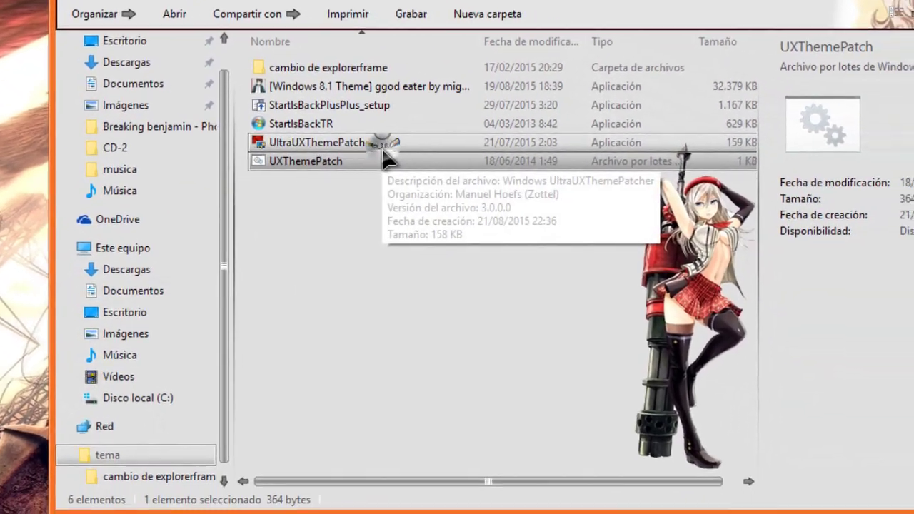
pyautogui.click(383, 149)
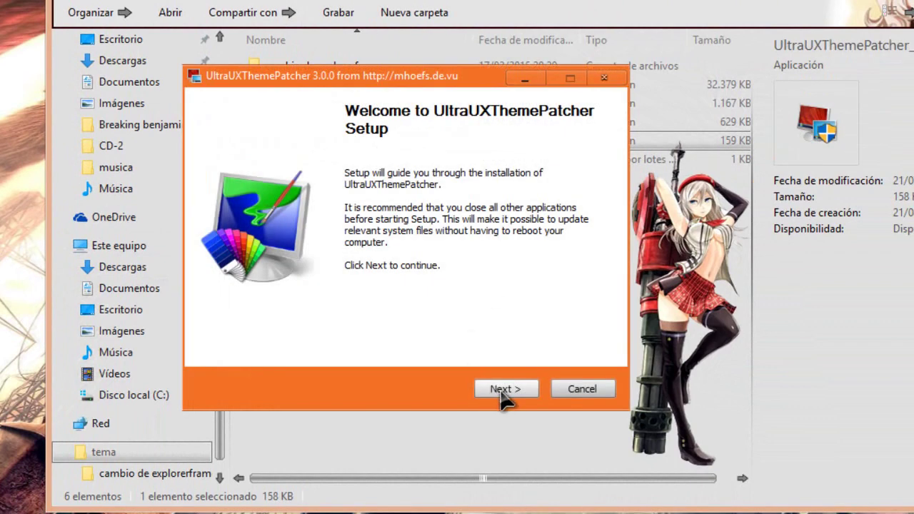
# - Accept the UltraUXThemePatcher license, confirm uxtheme, themeui and uxinit show as patched, then quit setup
pyautogui.click(502, 391)
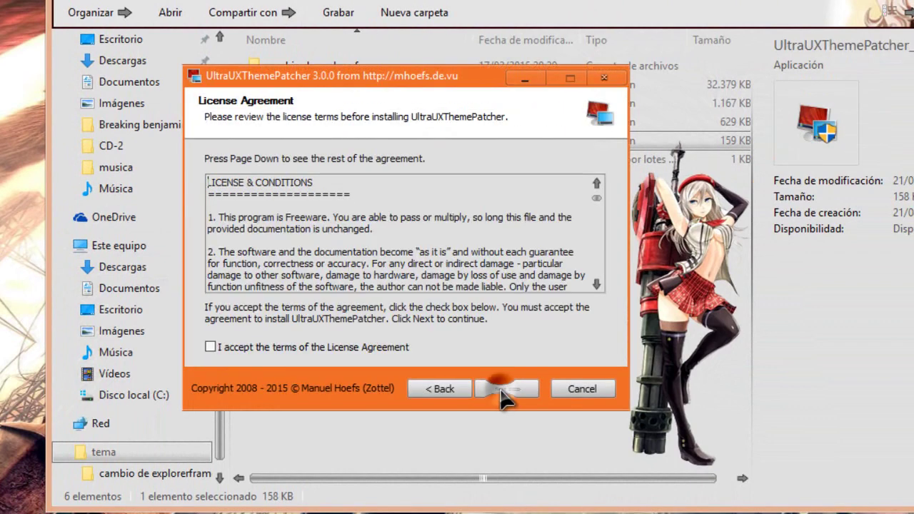
pyautogui.click(376, 348)
pyautogui.click(514, 392)
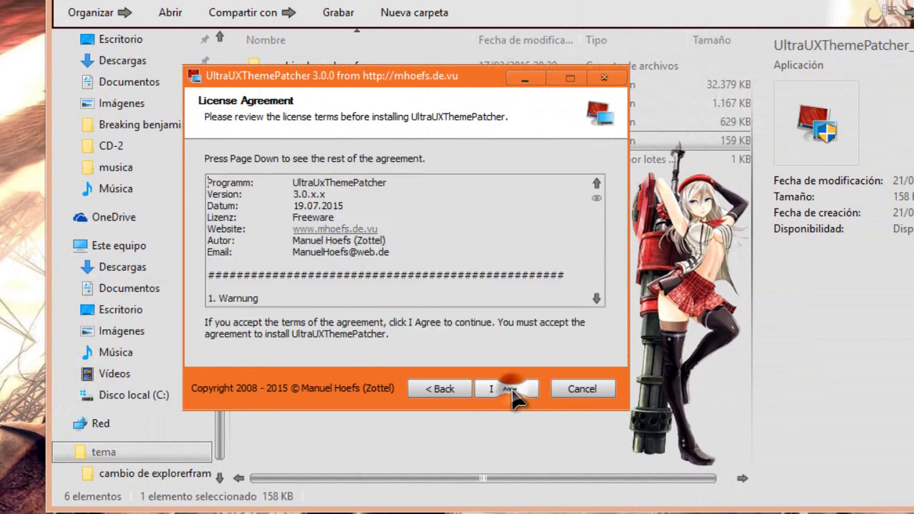
pyautogui.click(509, 391)
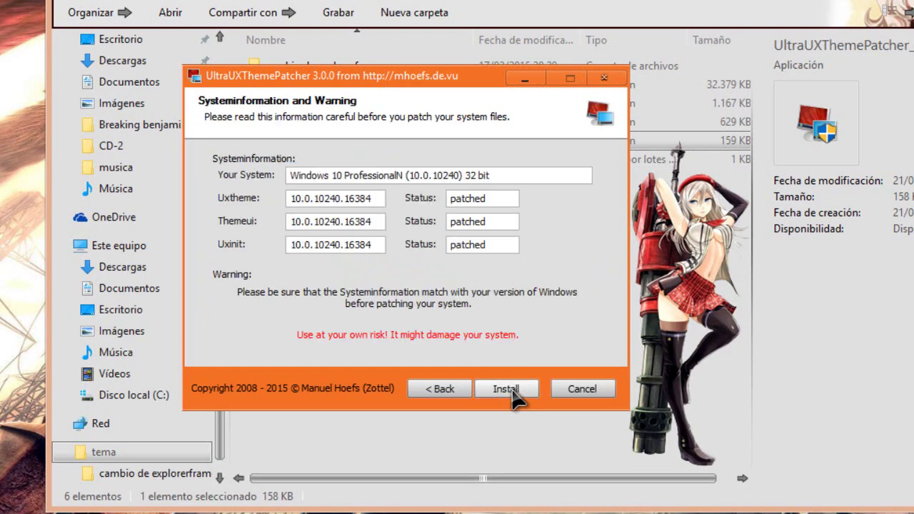
pyautogui.click(582, 389)
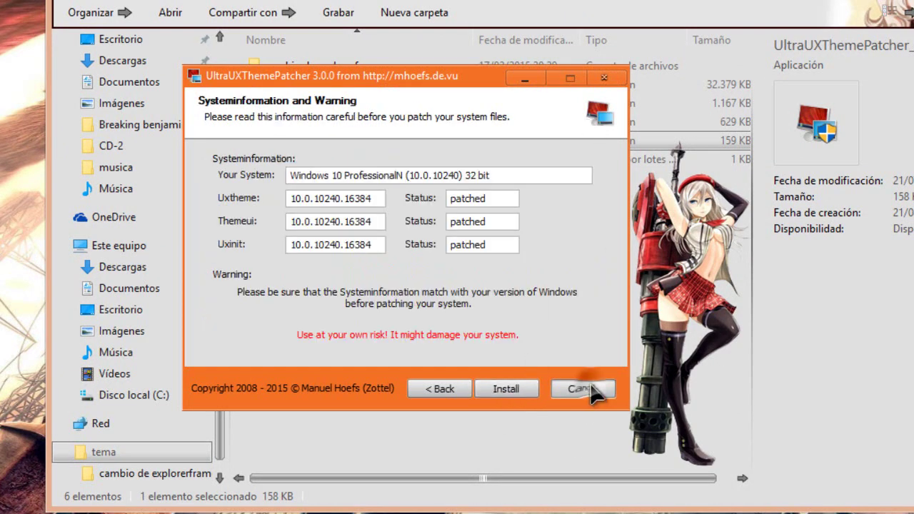
pyautogui.click(461, 308)
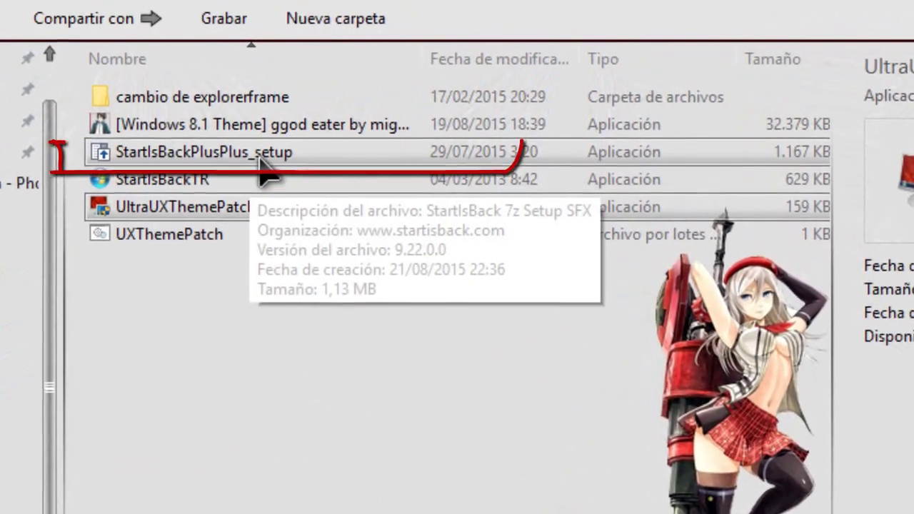
# - Install StartIsBack++ for all users into the default C:\Program Files\StartIsBack\ folder
pyautogui.click(274, 144)
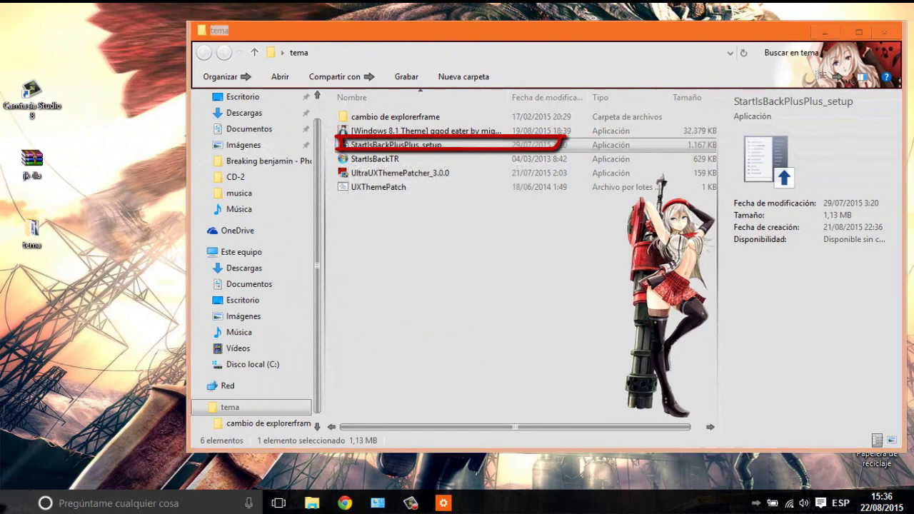
pyautogui.click(16, 503)
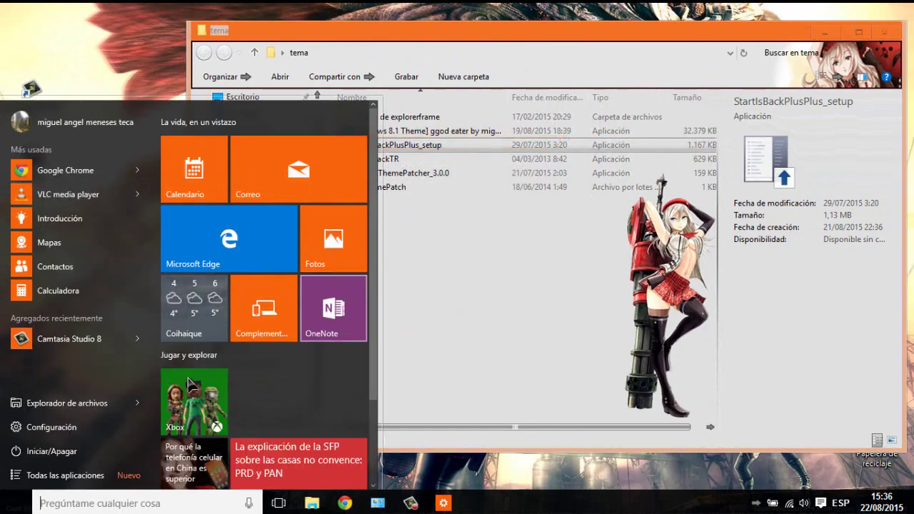
pyautogui.click(493, 228)
pyautogui.doubleClick(450, 146)
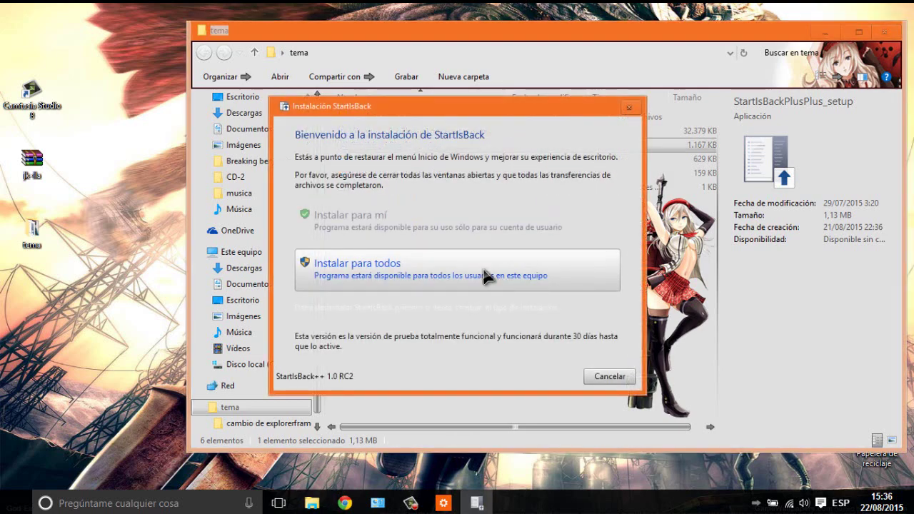
pyautogui.click(401, 269)
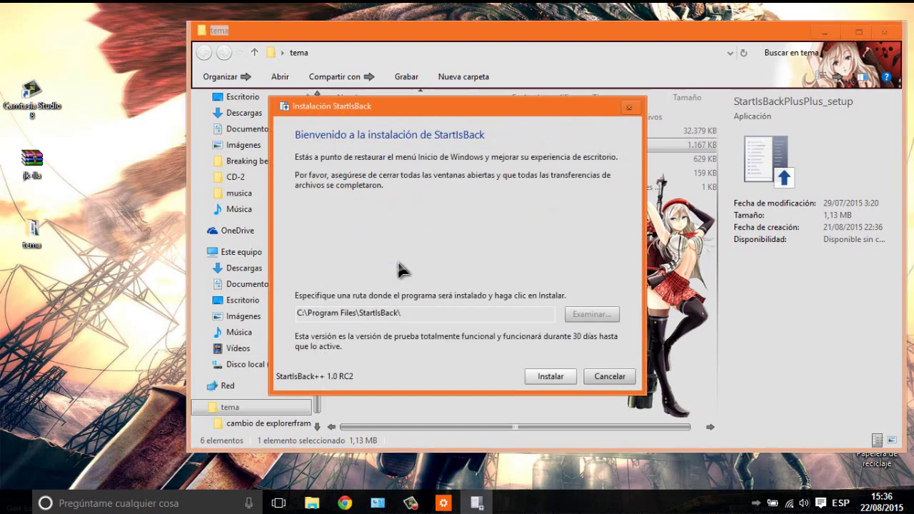
pyautogui.click(549, 377)
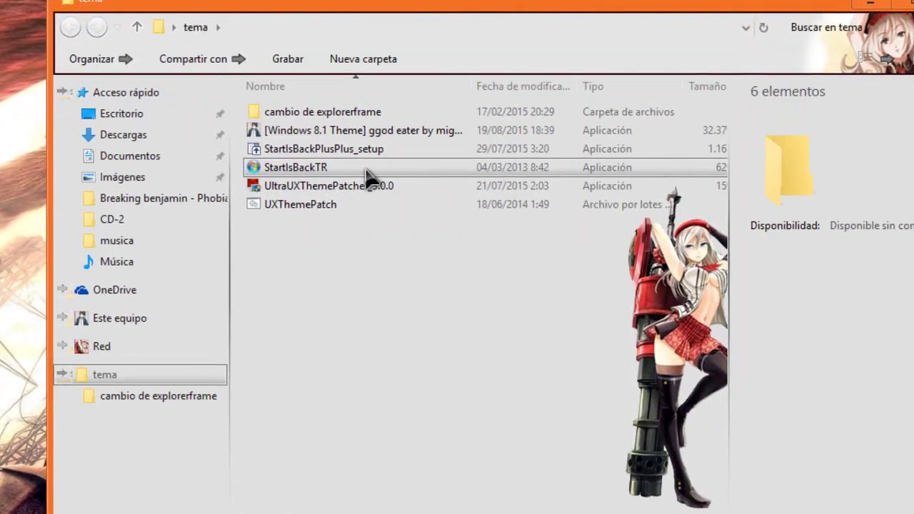
# - Uninstall the automatic trial reset with StartIsBackTR, acknowledge the success message, and exit the tool
pyautogui.doubleClick(364, 170)
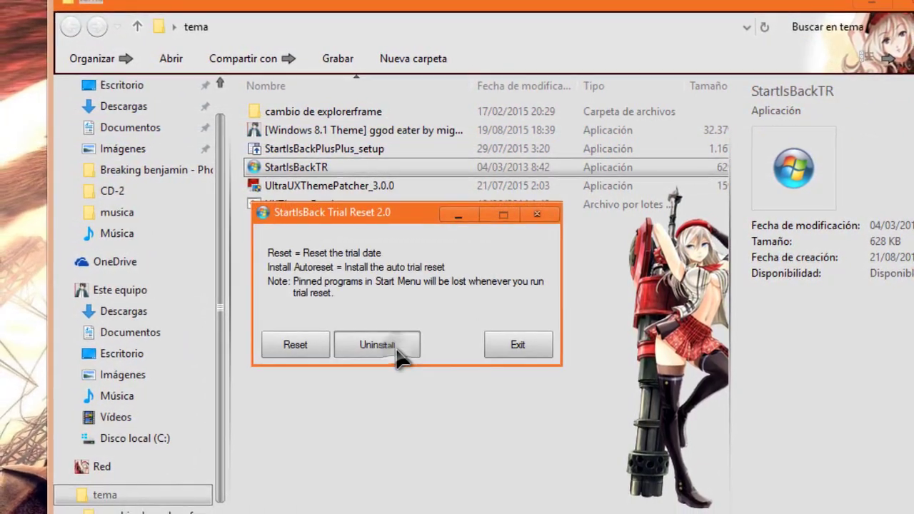
pyautogui.click(396, 350)
pyautogui.click(467, 350)
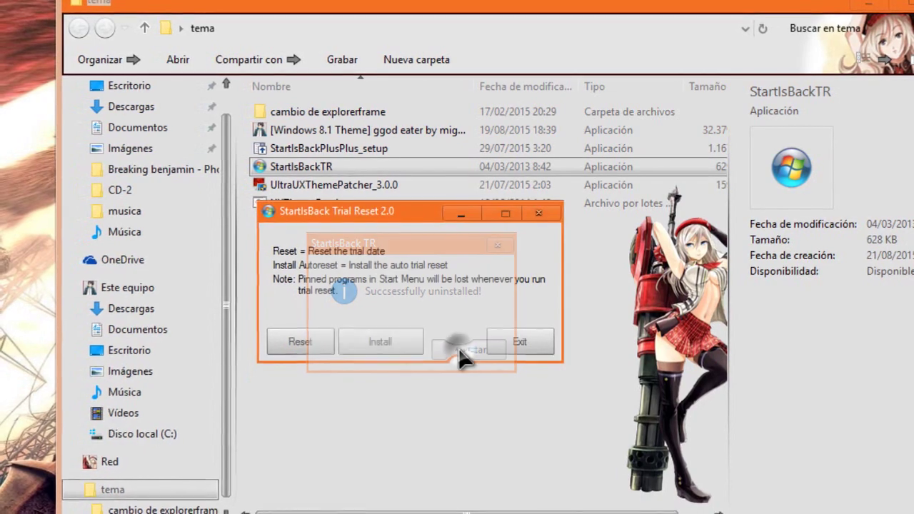
pyautogui.click(518, 340)
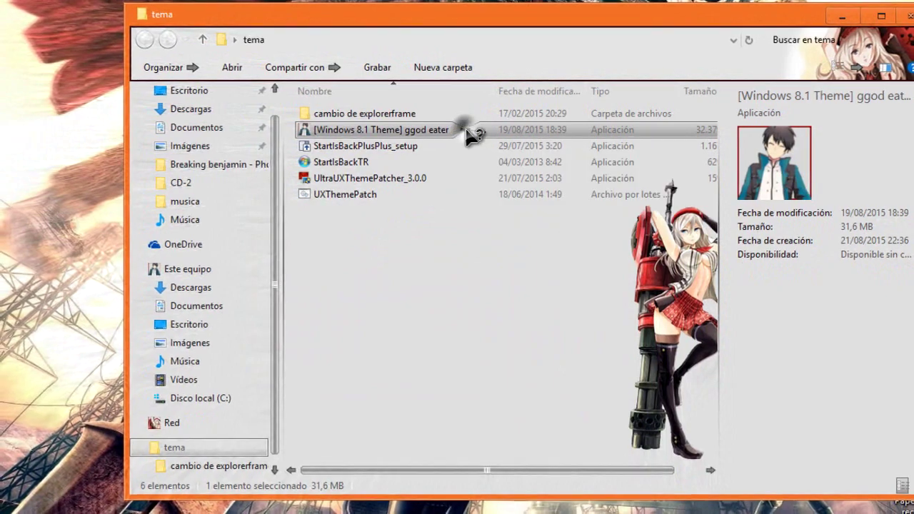
# - Minimize the tema folder and start the God Eater theme installer with Español as its language
pyautogui.click(849, 18)
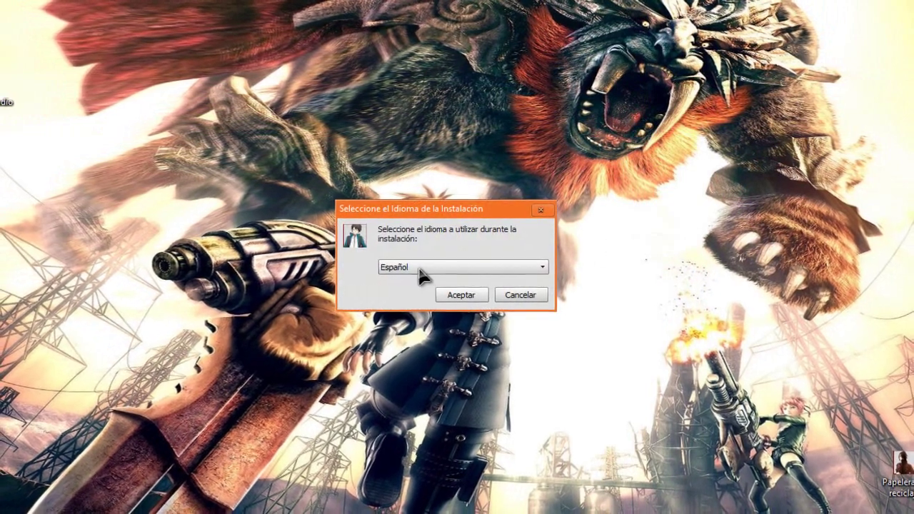
pyautogui.click(418, 266)
pyautogui.click(421, 273)
pyautogui.click(460, 292)
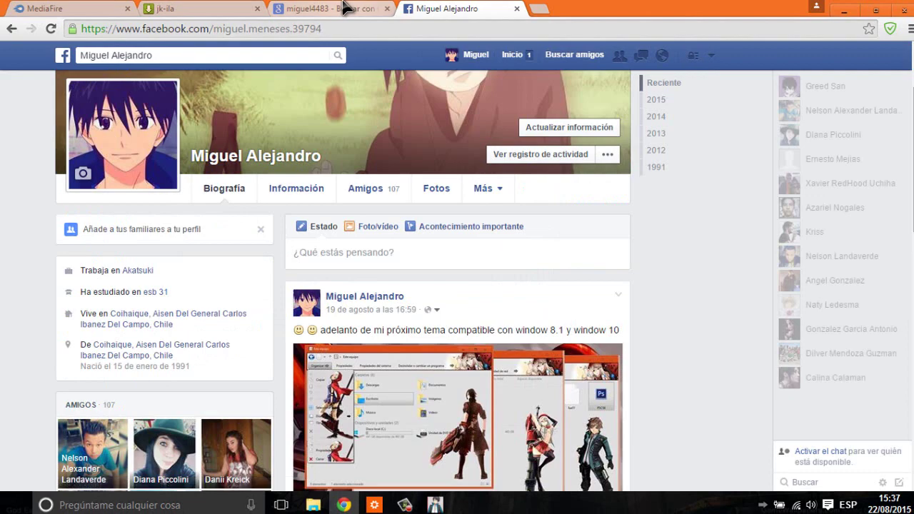
# - Scroll through the theme author's Google Images desktop-theme results, then minimize Chrome
pyautogui.click(346, 9)
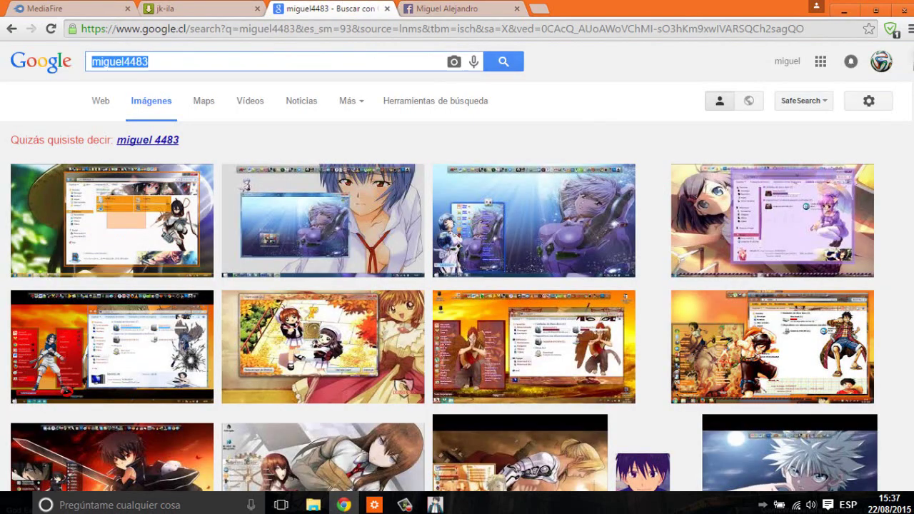
pyautogui.scroll(-6, 457, 285)
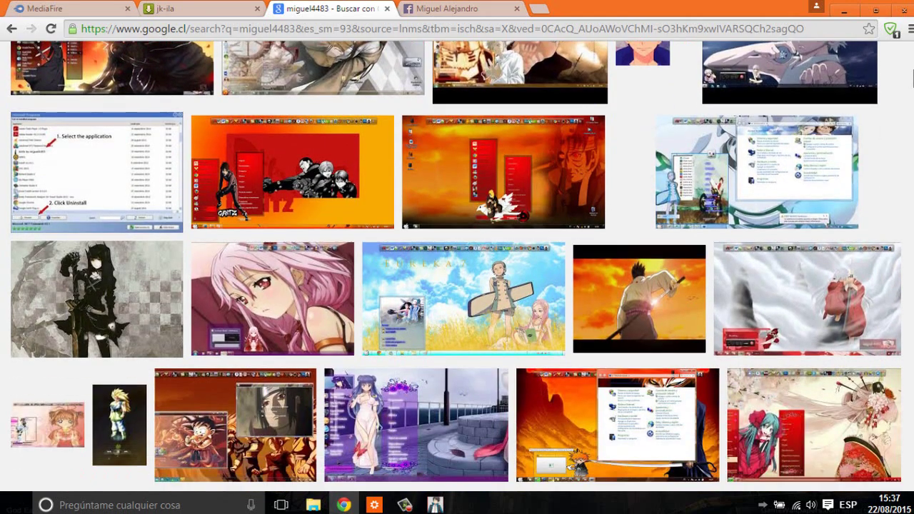
pyautogui.scroll(-6, 457, 285)
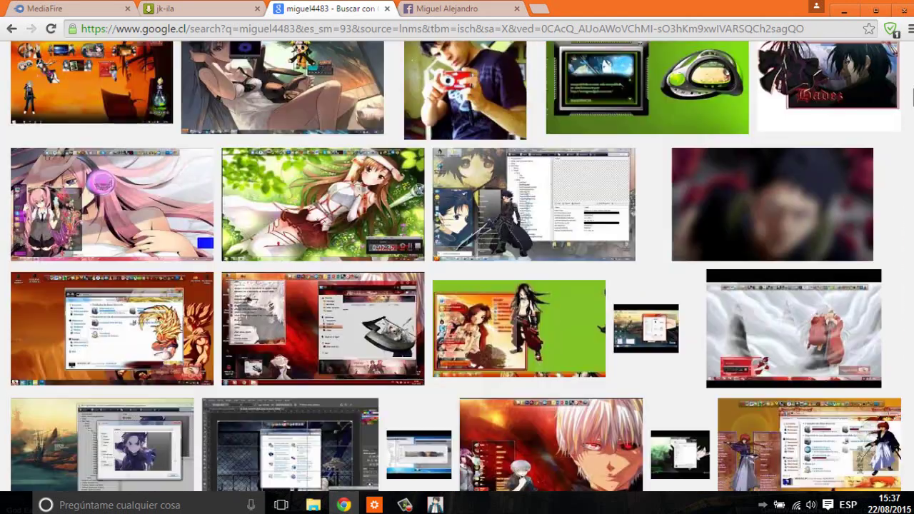
pyautogui.scroll(-1, 457, 286)
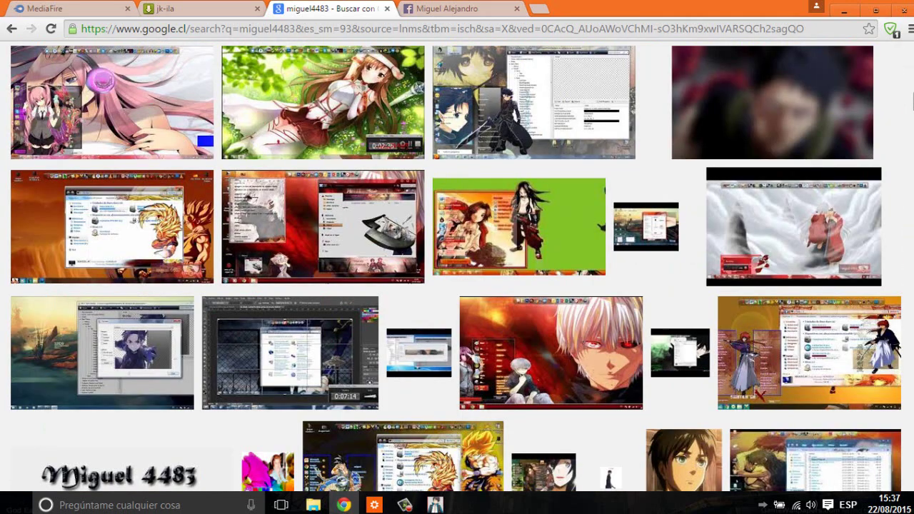
pyautogui.scroll(-4, 457, 285)
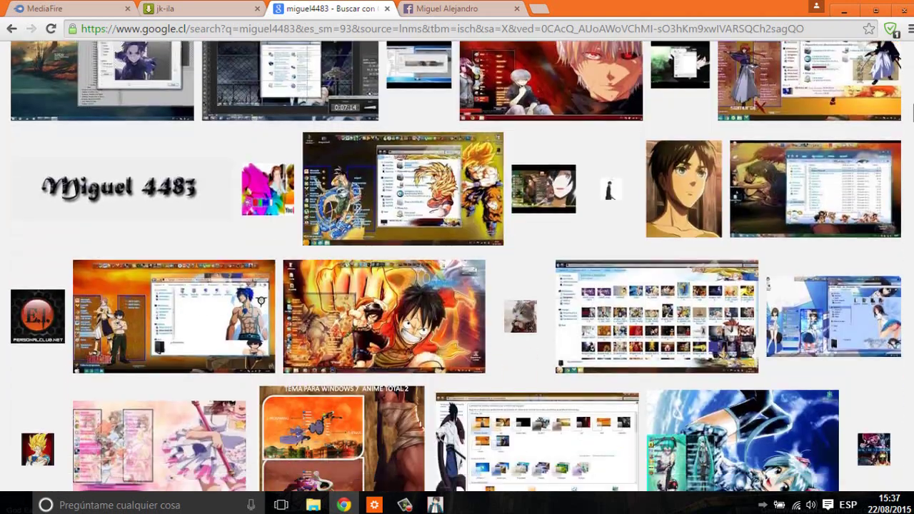
pyautogui.scroll(-4, 457, 285)
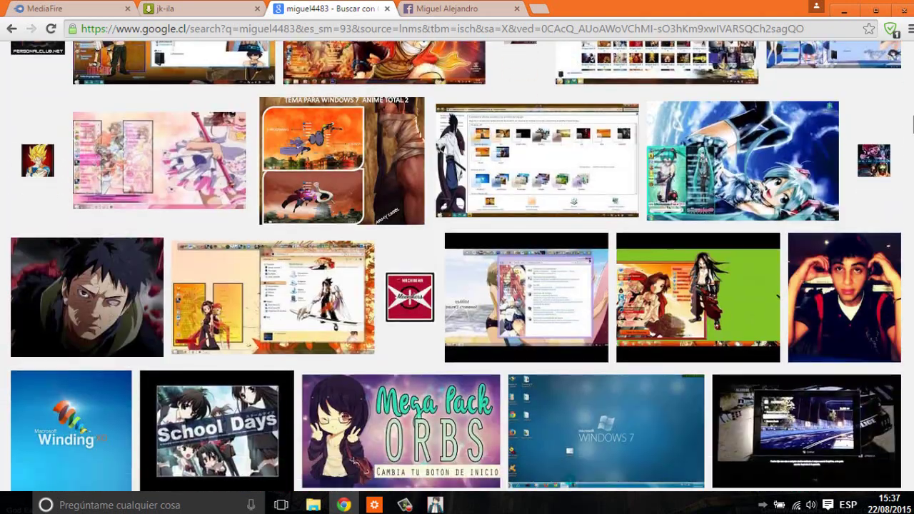
pyautogui.scroll(-4, 456, 286)
pyautogui.scroll(4, 457, 286)
pyautogui.scroll(-4, 457, 285)
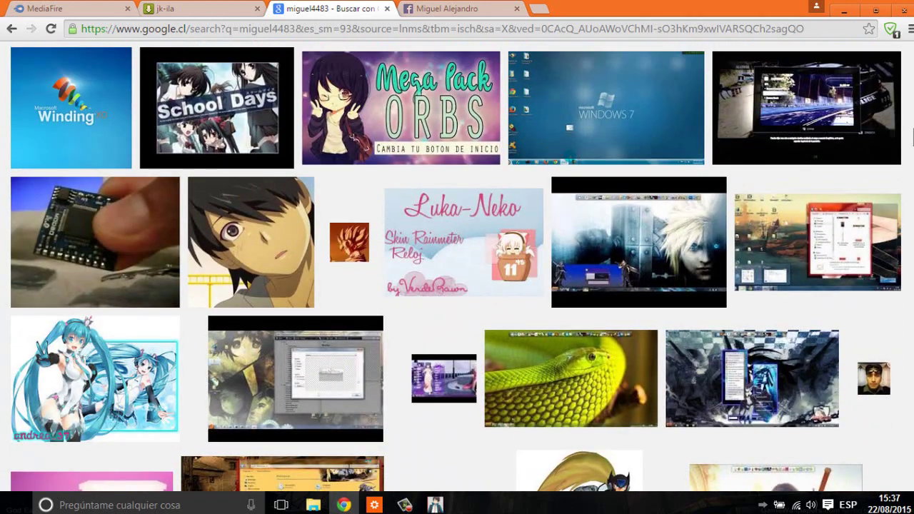
pyautogui.moveTo(911, 136); pyautogui.dragTo(905, 37)
pyautogui.click(845, 11)
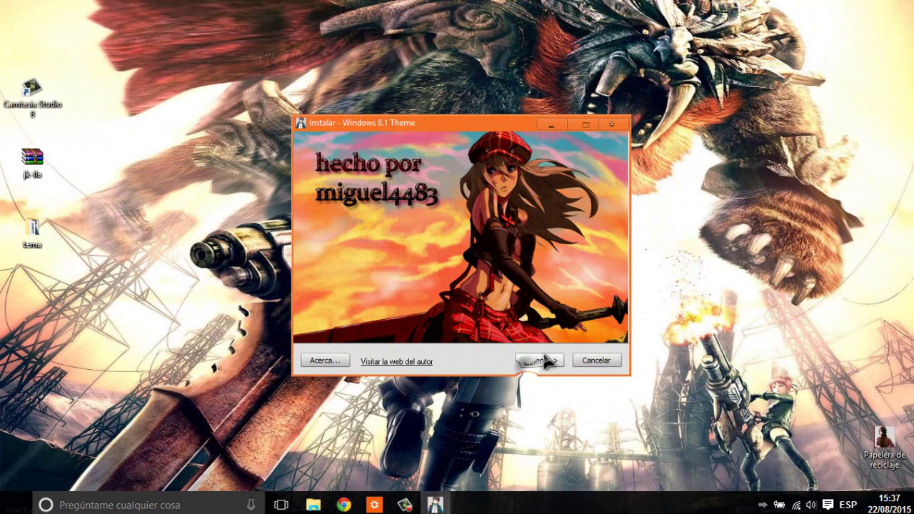
# - Enter the installer password and install both theme components with the default folder, then click Finalizar
pyautogui.click(541, 361)
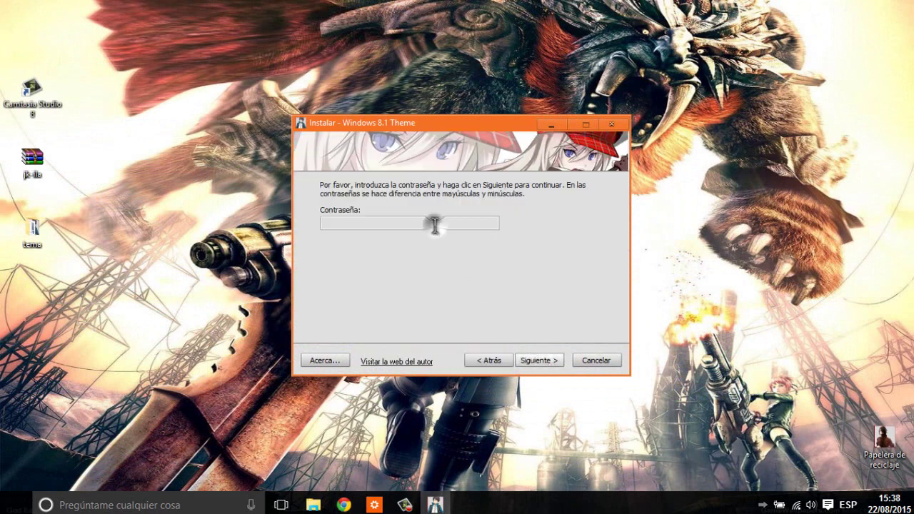
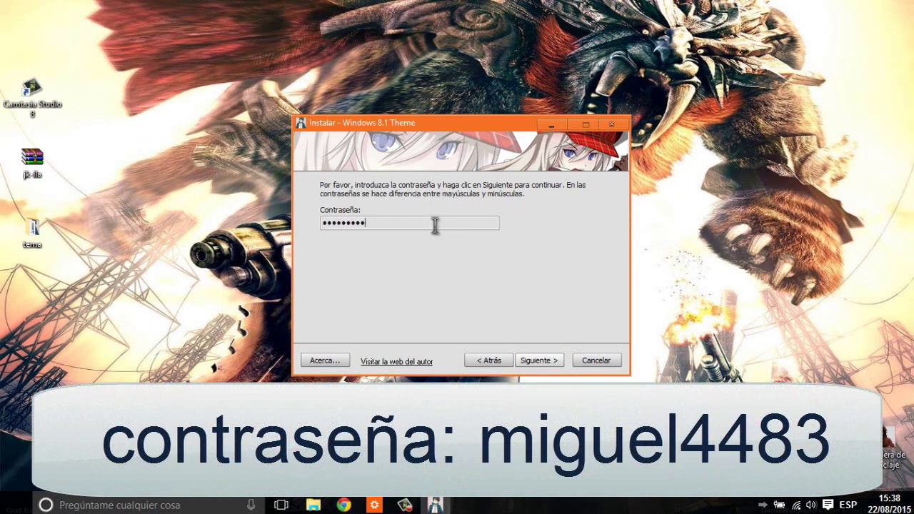
pyautogui.click(539, 360)
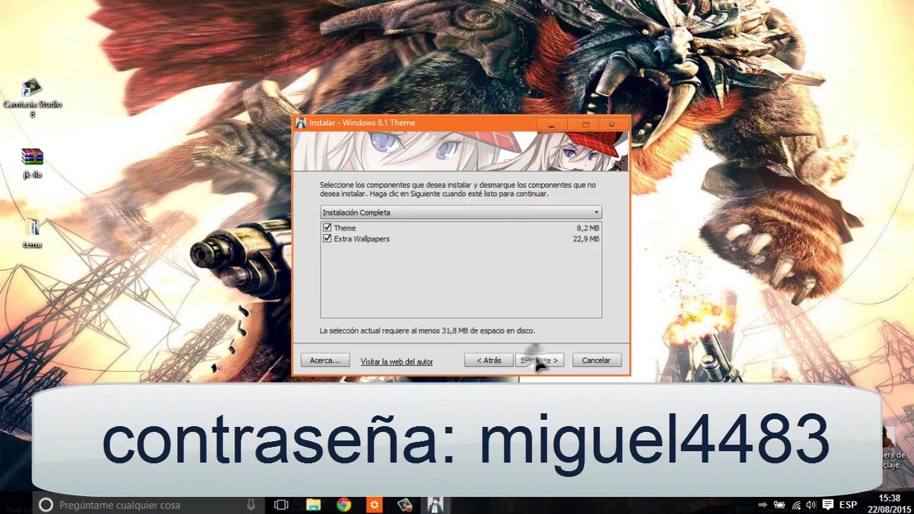
pyautogui.click(538, 360)
pyautogui.click(539, 360)
pyautogui.click(538, 361)
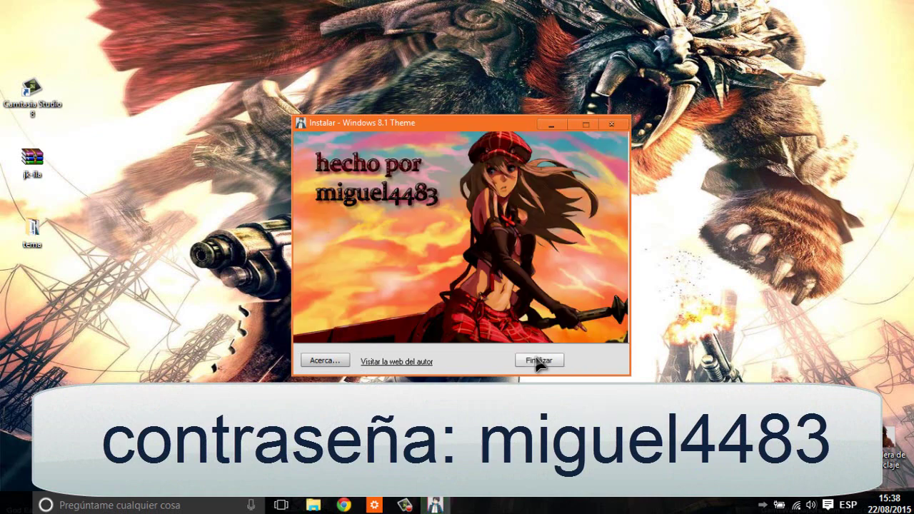
pyautogui.click(538, 361)
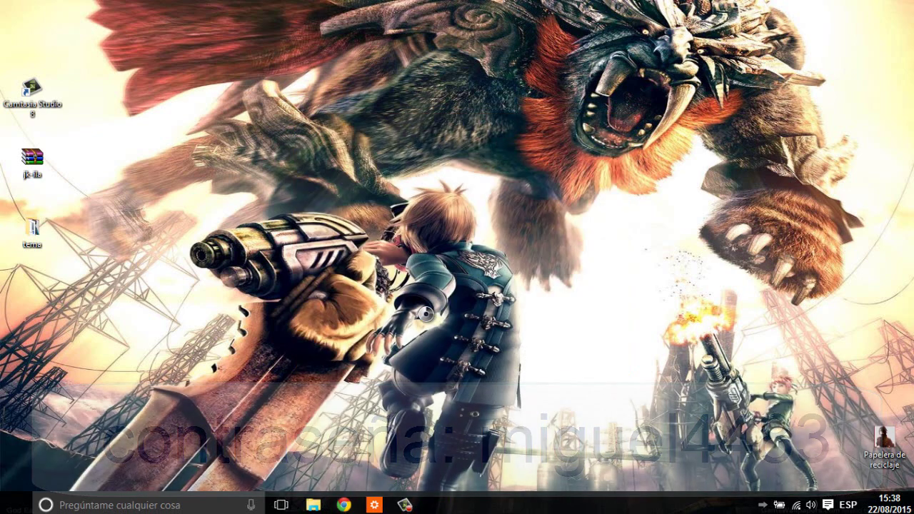
# - Open Control Panel's Personalization window via the desktop's Personalizar > Temas > Configuración de temas
pyautogui.rightClick(429, 322)
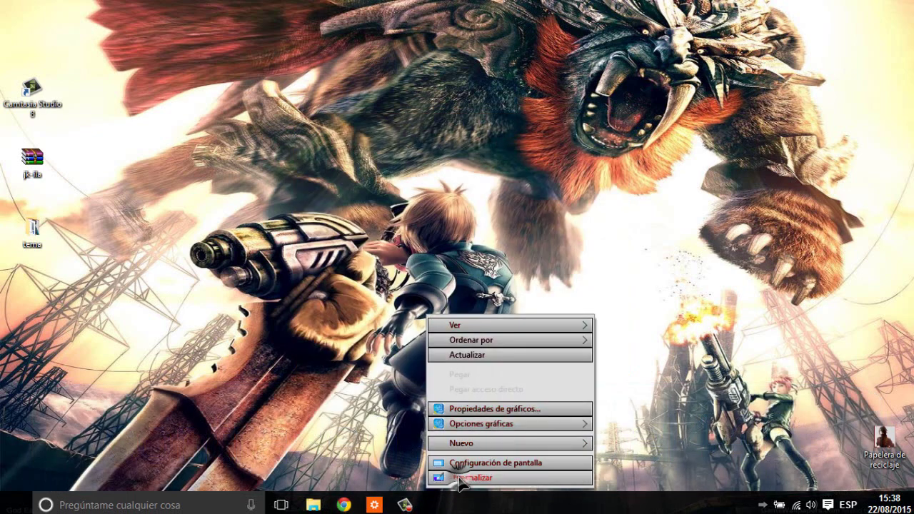
pyautogui.click(471, 477)
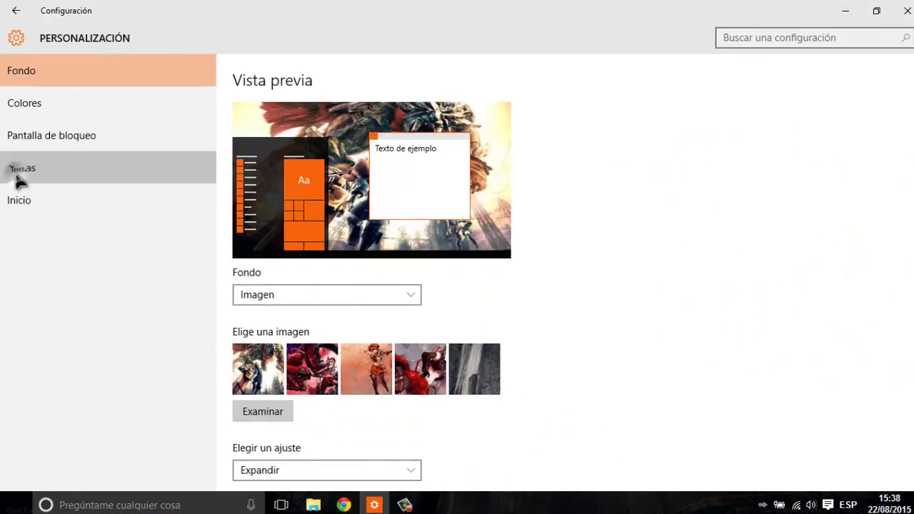
pyautogui.click(18, 175)
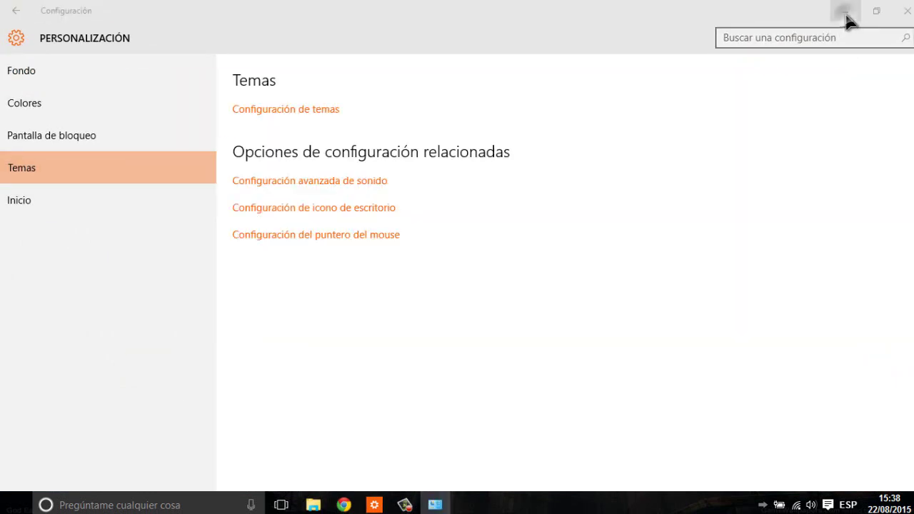
pyautogui.click(845, 11)
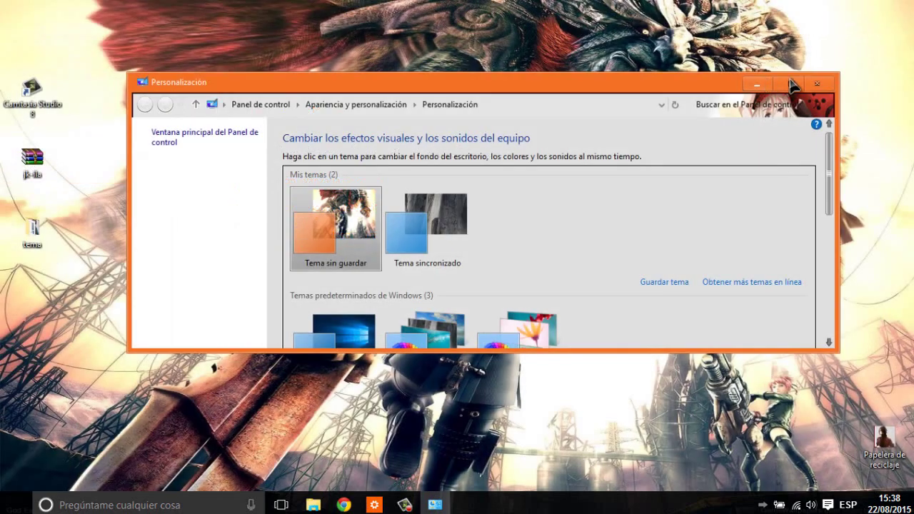
# - Apply the God Eater theme under Temas instalados and minimize Personalización to see the new wallpaper
pyautogui.click(788, 84)
pyautogui.click(180, 378)
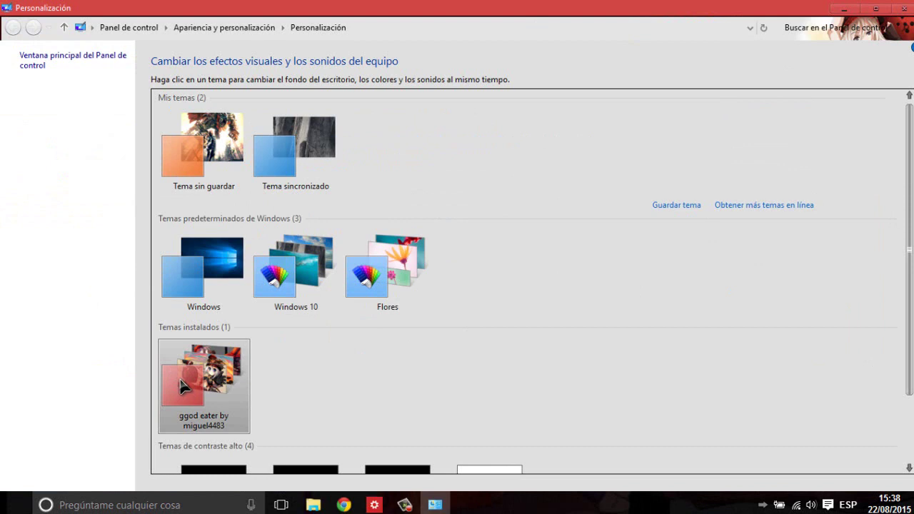
pyautogui.click(846, 10)
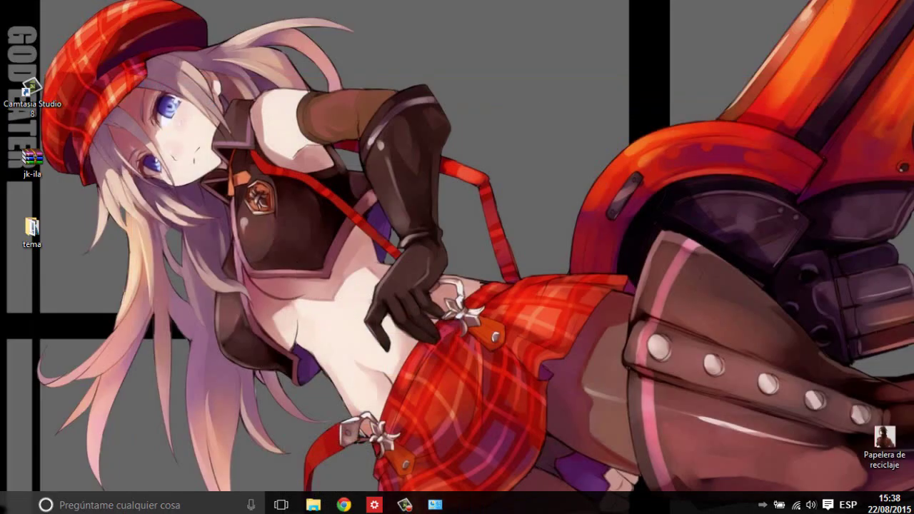
# - Open StartIsBack Propiedades from the Start button, dismissing the two Out of memory errors
pyautogui.press('super')
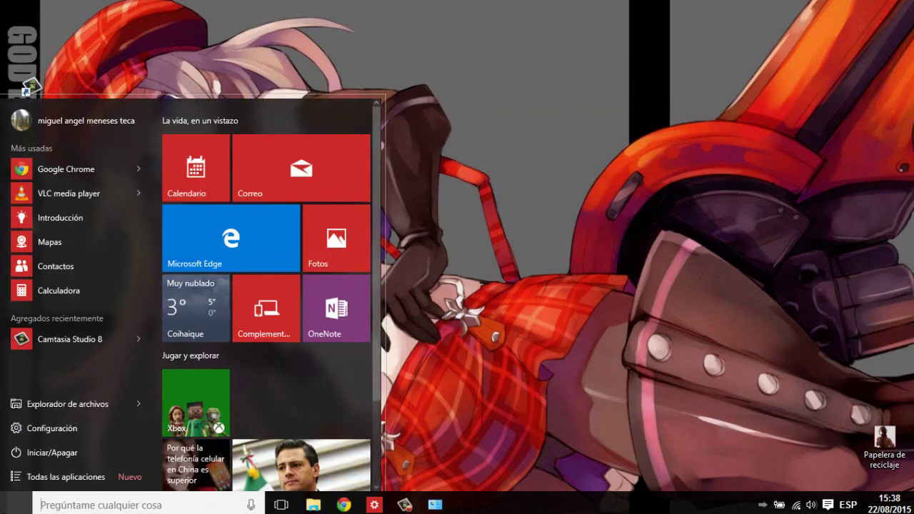
pyautogui.rightClick(16, 505)
pyautogui.click(49, 475)
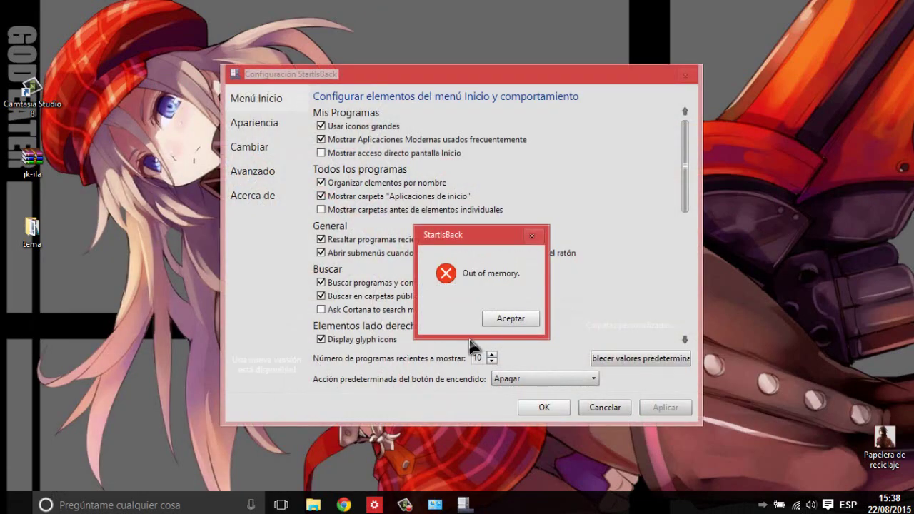
pyautogui.click(504, 322)
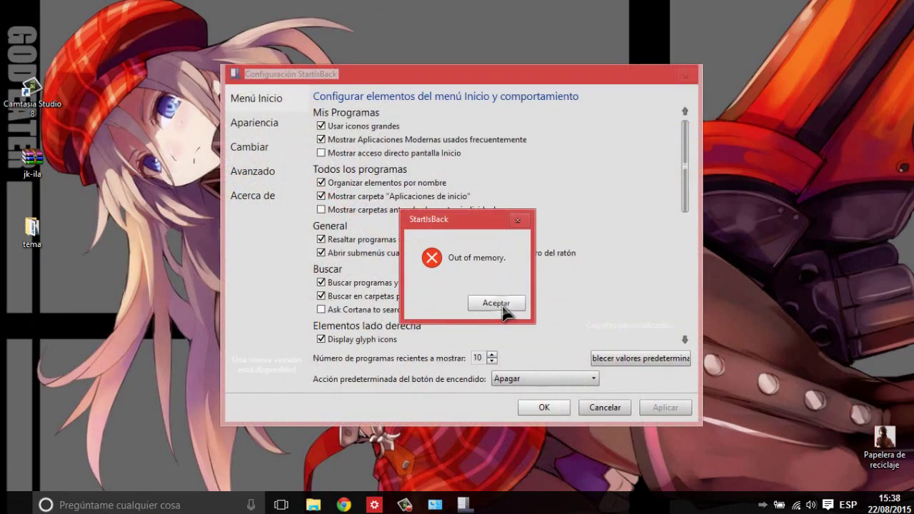
pyautogui.click(500, 304)
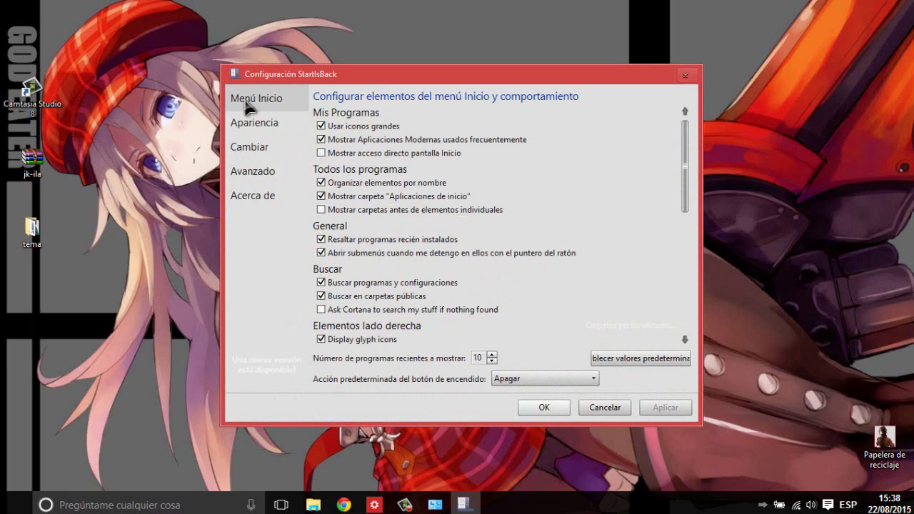
# - Set the Windows key action to No hacer nada, apply and save, then reopen StartIsBack Propiedades
pyautogui.click(263, 148)
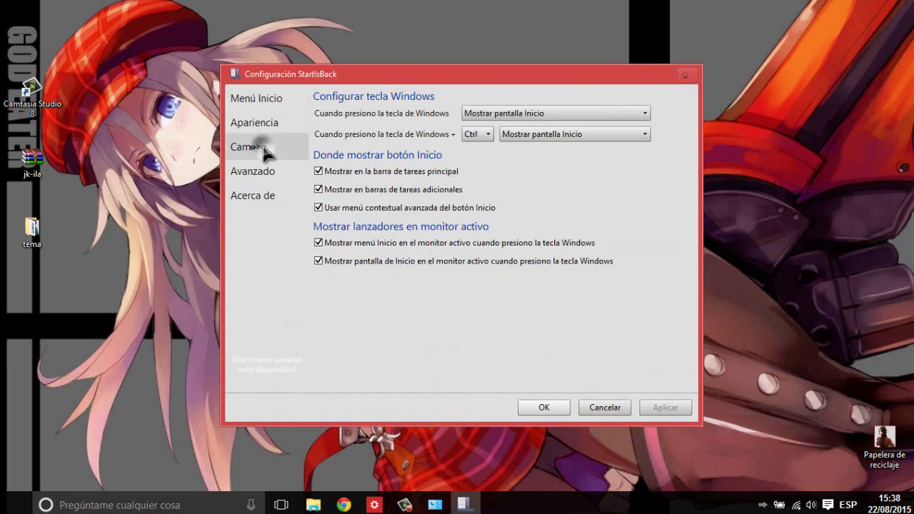
pyautogui.click(586, 115)
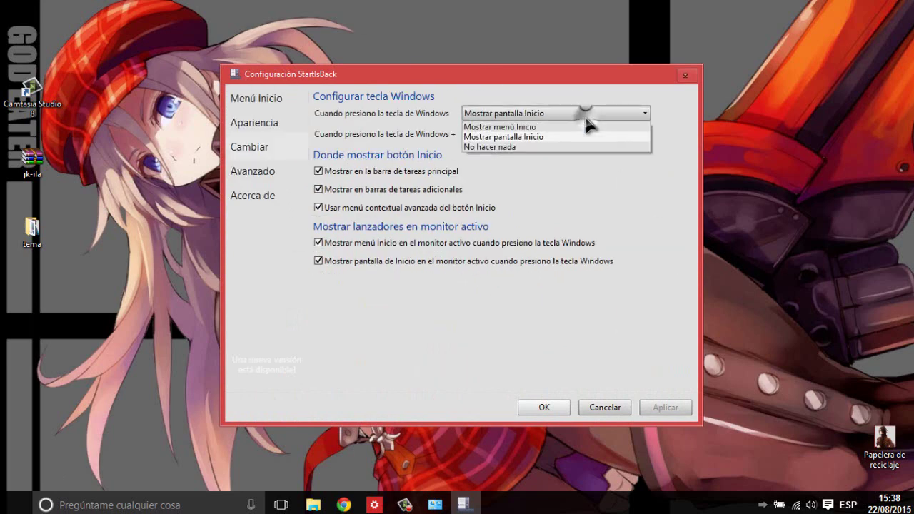
pyautogui.click(565, 147)
pyautogui.click(665, 408)
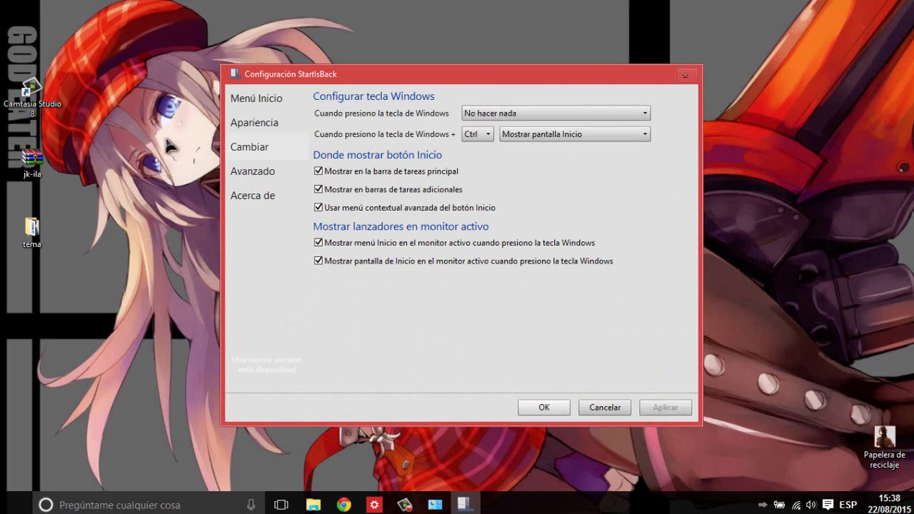
pyautogui.click(244, 126)
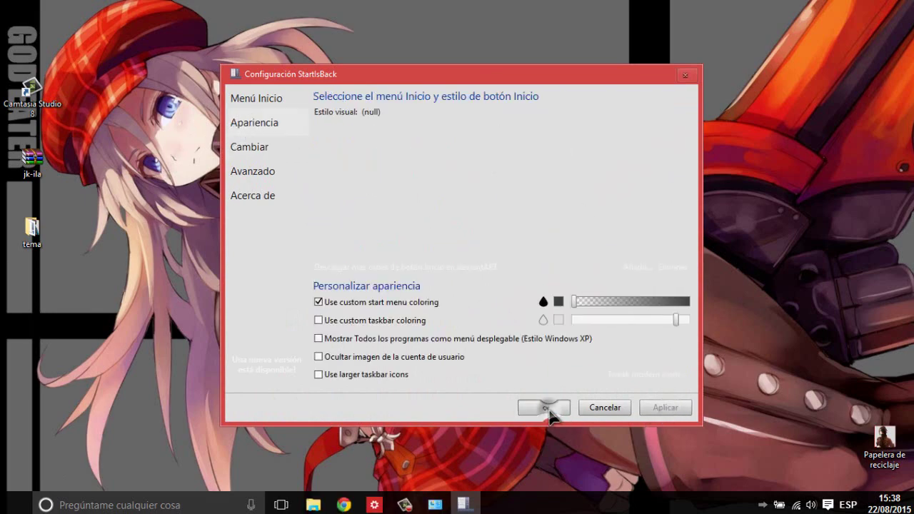
pyautogui.click(544, 408)
pyautogui.rightClick(14, 504)
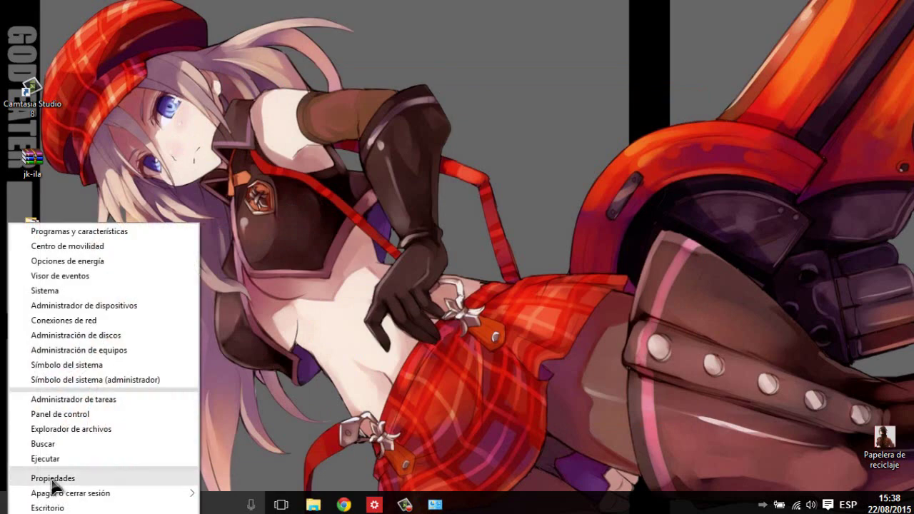
pyautogui.click(52, 478)
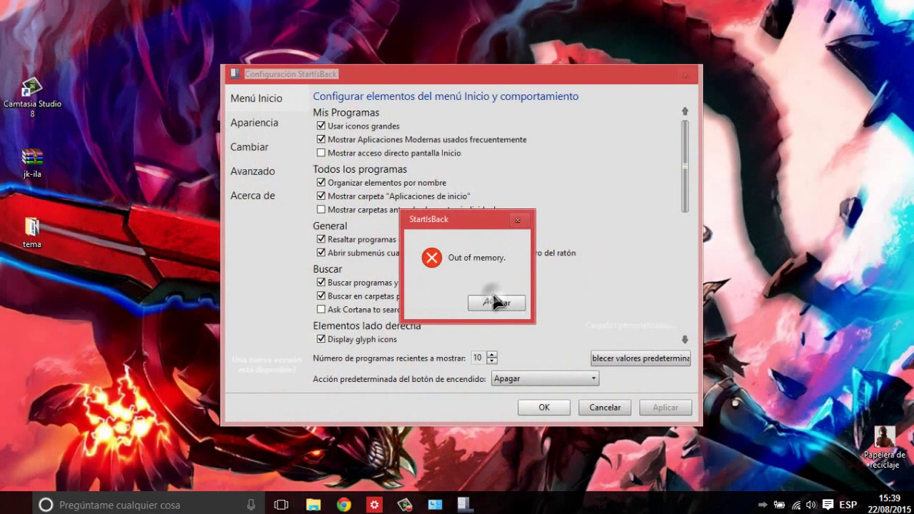
# - Dismiss the out-of-memory error, change StartIsBack's Windows key action, then apply and save
pyautogui.click(509, 318)
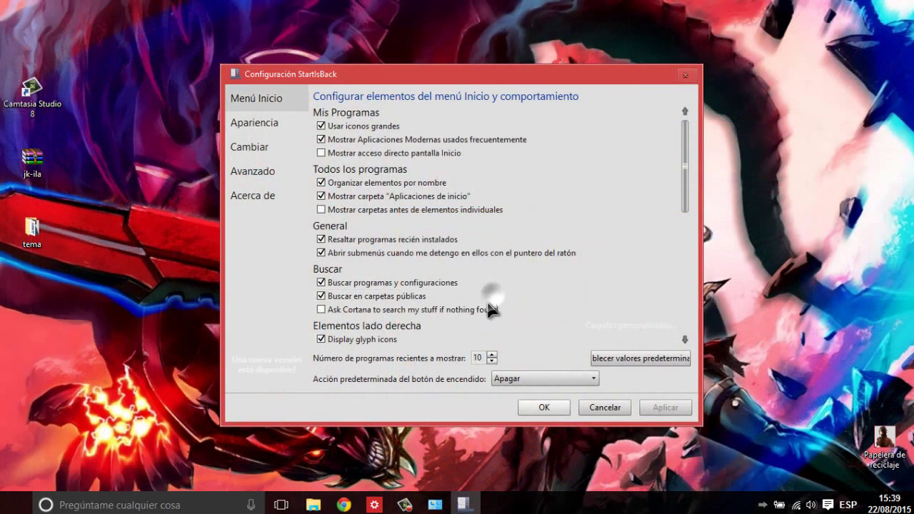
pyautogui.click(253, 147)
pyautogui.click(556, 109)
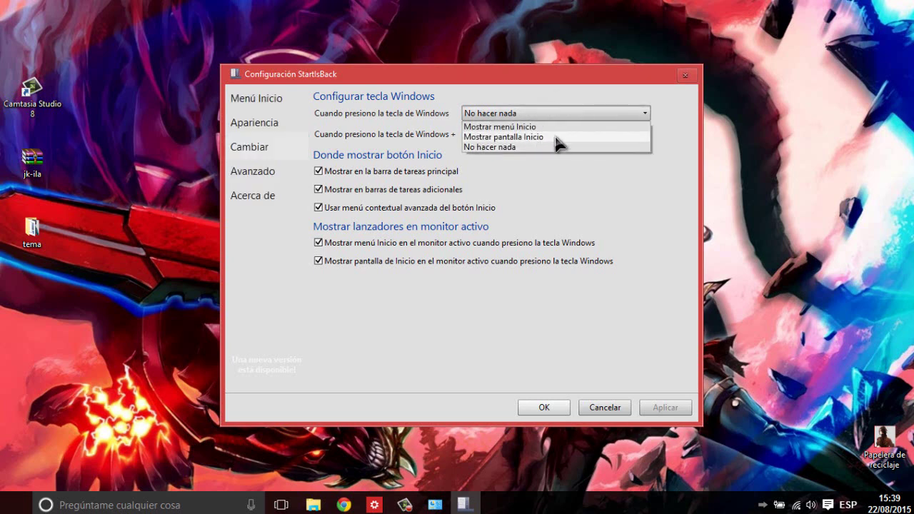
pyautogui.click(555, 127)
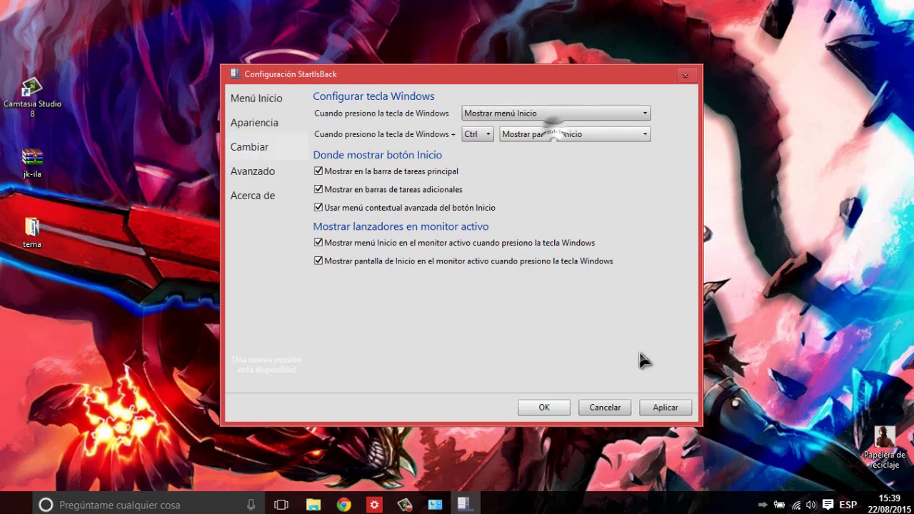
pyautogui.click(665, 408)
pyautogui.click(540, 409)
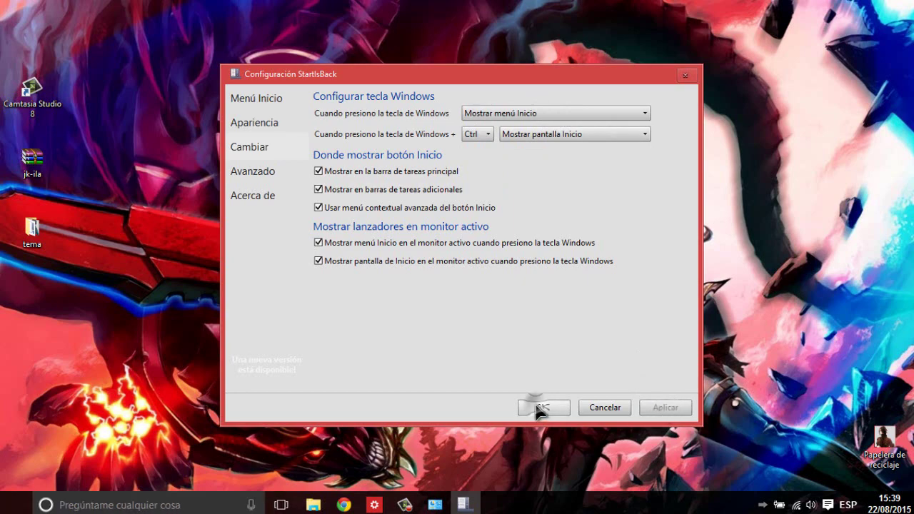
# - Reopen StartIsBack properties past two errors and set the Windows key to 'Mostrar pantalla Inicio'
pyautogui.rightClick(4, 501)
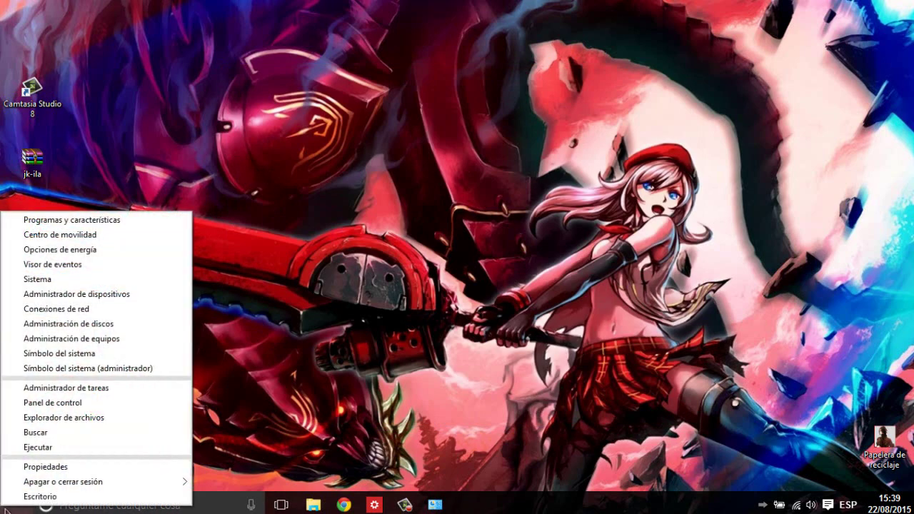
pyautogui.click(45, 466)
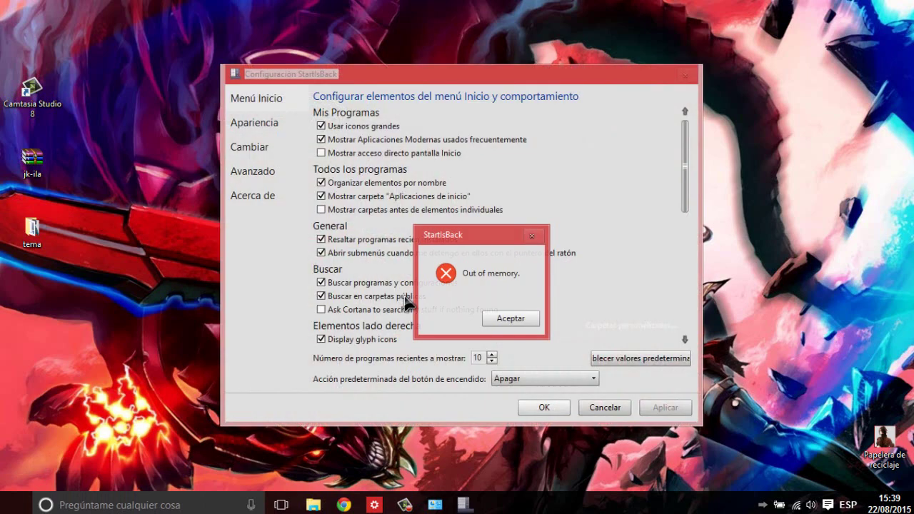
pyautogui.click(510, 319)
pyautogui.click(499, 304)
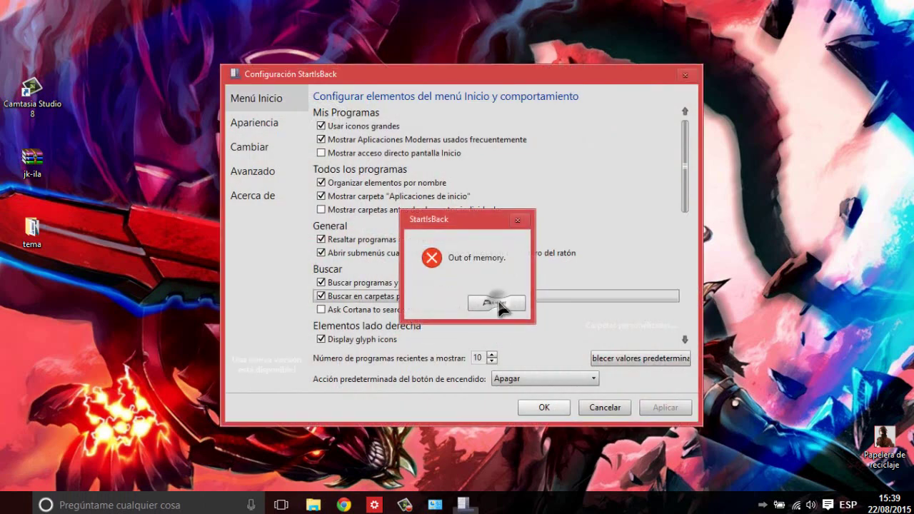
pyautogui.click(253, 147)
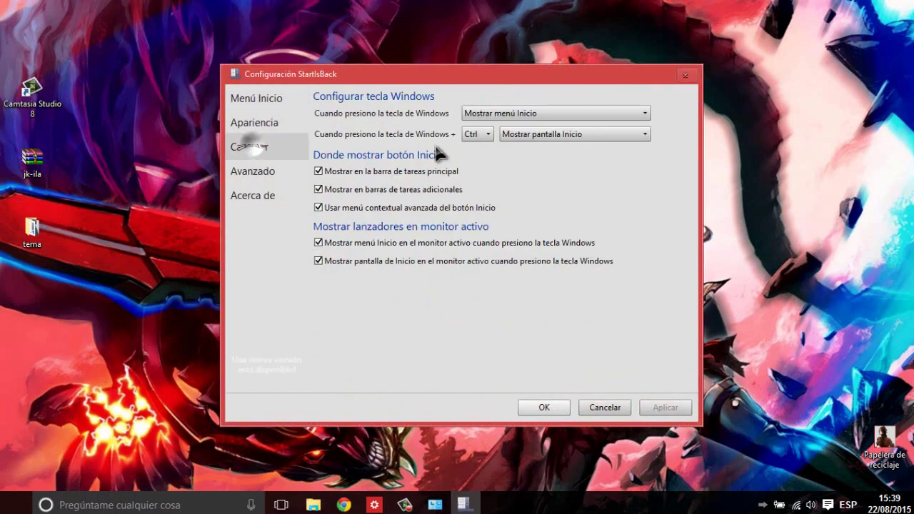
pyautogui.click(539, 117)
pyautogui.click(535, 136)
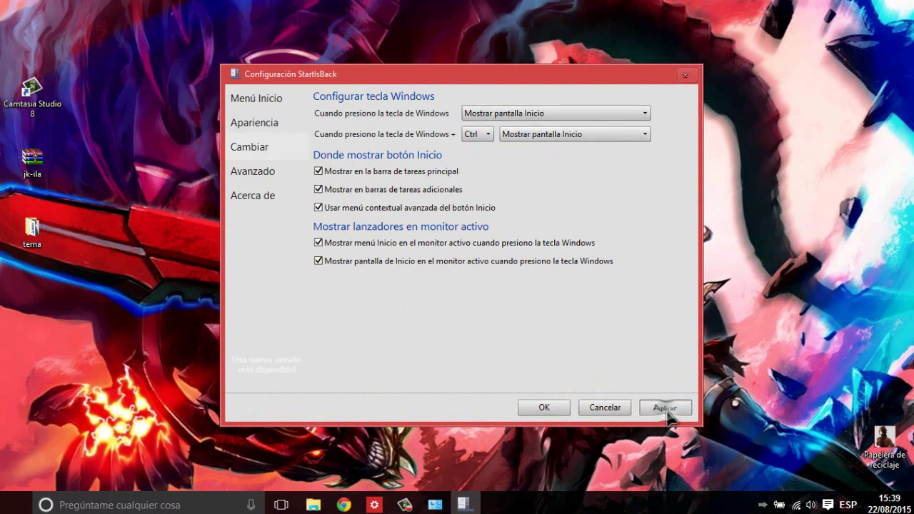
pyautogui.click(666, 409)
pyautogui.click(530, 408)
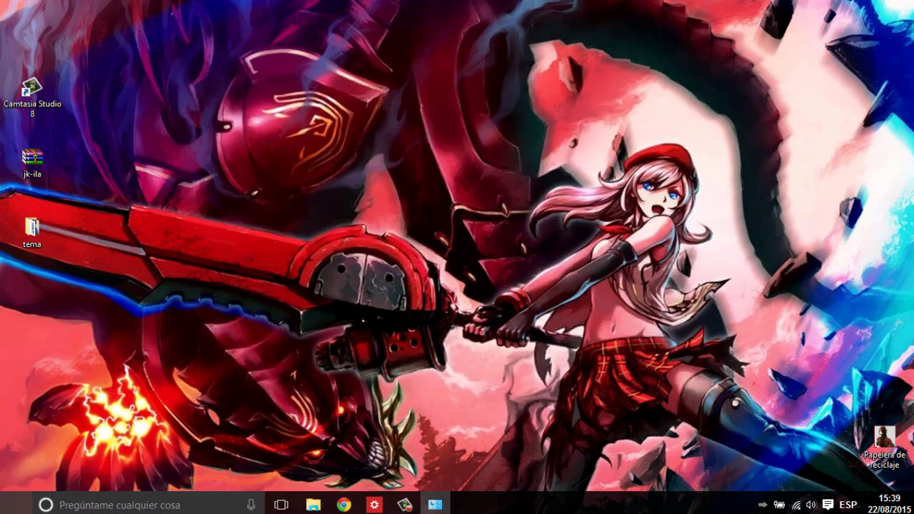
# - Reopen StartIsBack properties at the Windows key settings page
pyautogui.rightClick(16, 503)
pyautogui.click(56, 474)
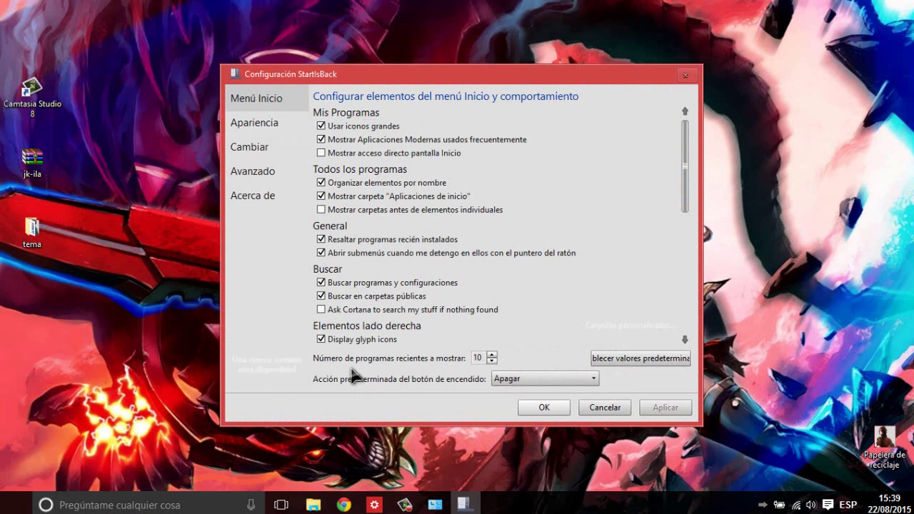
pyautogui.click(250, 151)
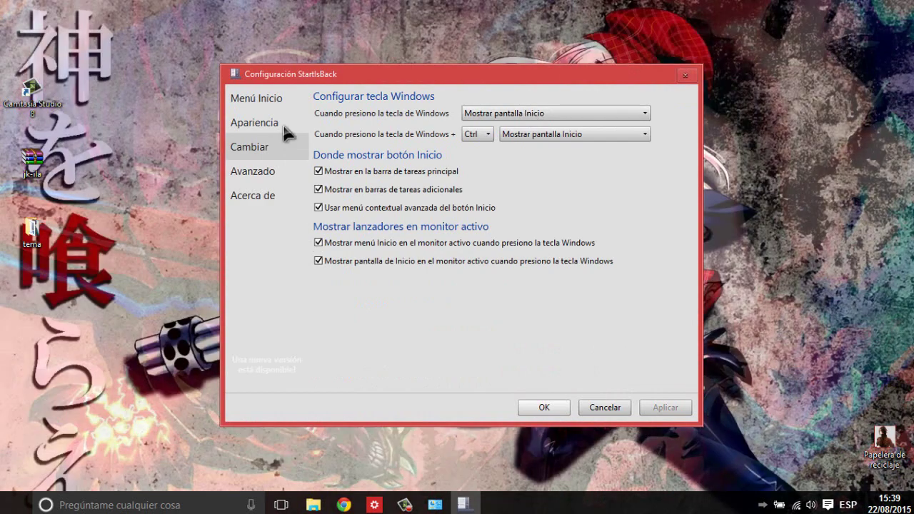
# - Apply the first, character-artwork start menu style in Apariencia and save the settings
pyautogui.click(287, 126)
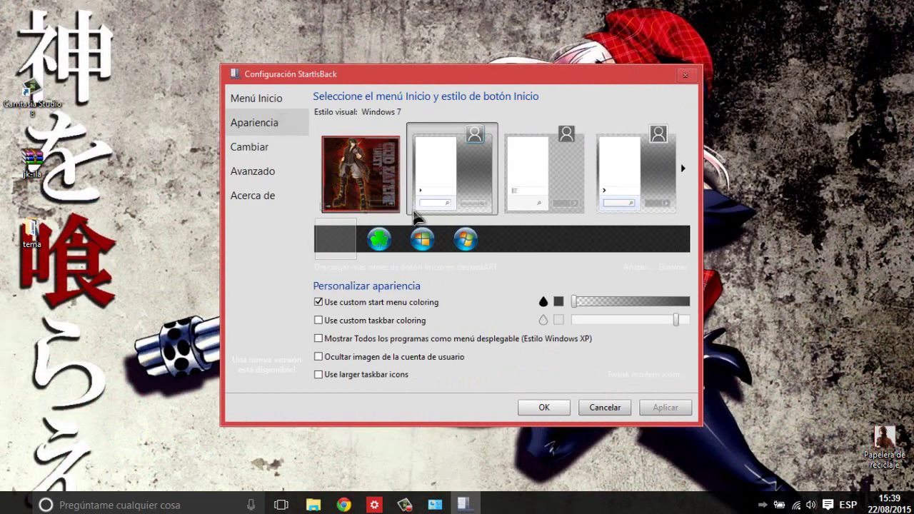
pyautogui.click(363, 175)
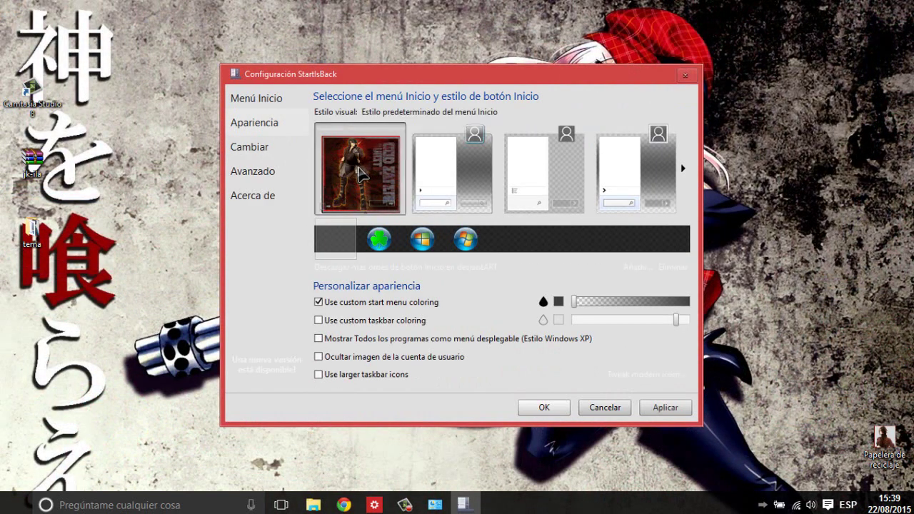
pyautogui.click(664, 412)
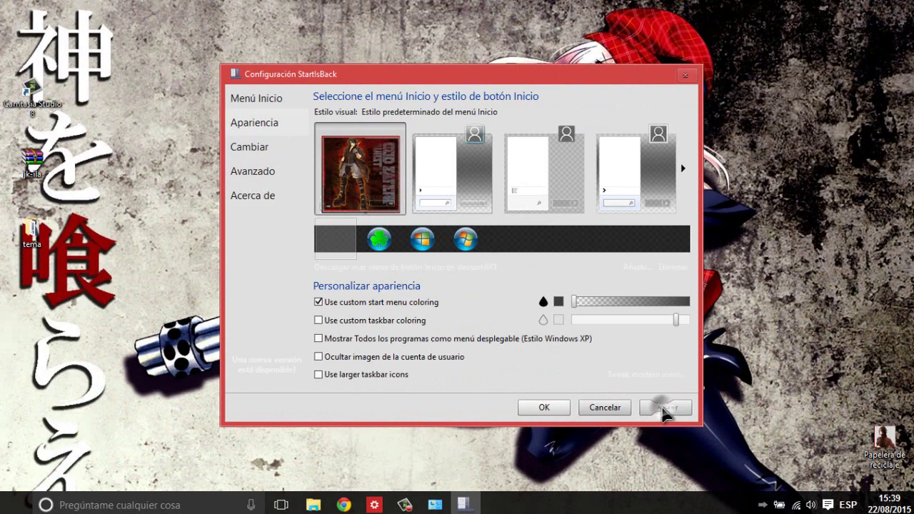
pyautogui.click(544, 407)
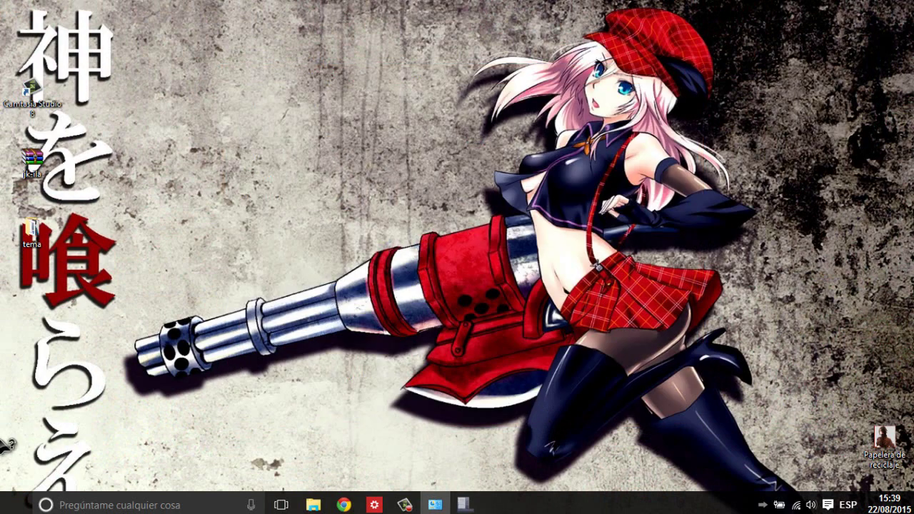
# - Open and close the Start menu to preview the new style
pyautogui.click(14, 509)
pyautogui.click(14, 508)
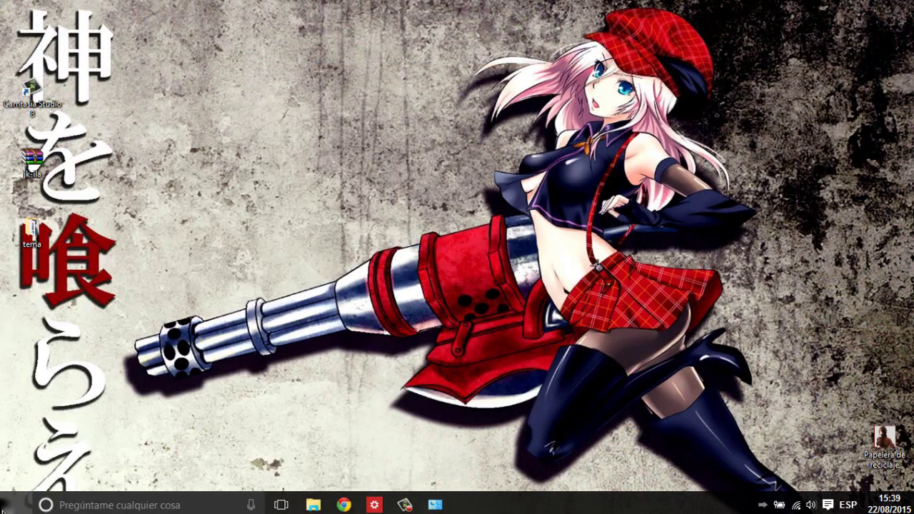
pyautogui.click(14, 508)
# - Reopen StartIsBack properties, set the Windows key to 'Mostrar menú Inicio', apply, and test the Start menu
pyautogui.rightClick(15, 508)
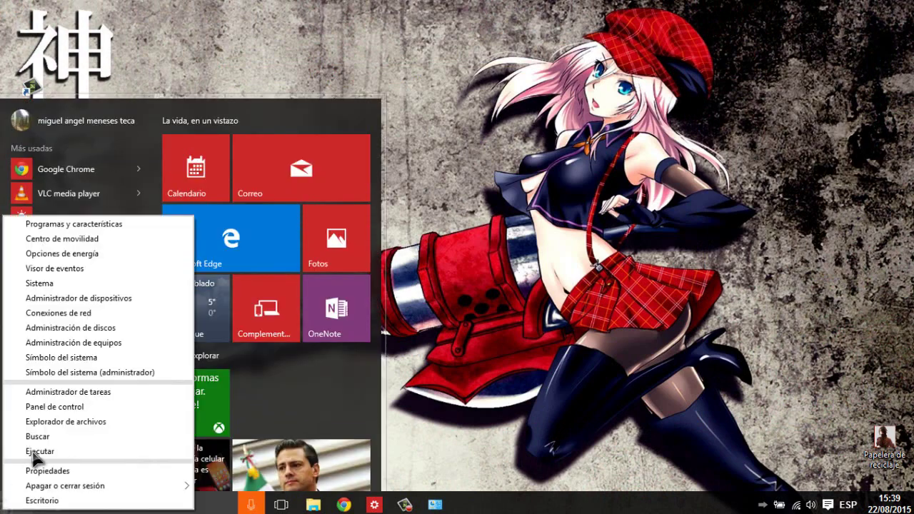
pyautogui.click(35, 471)
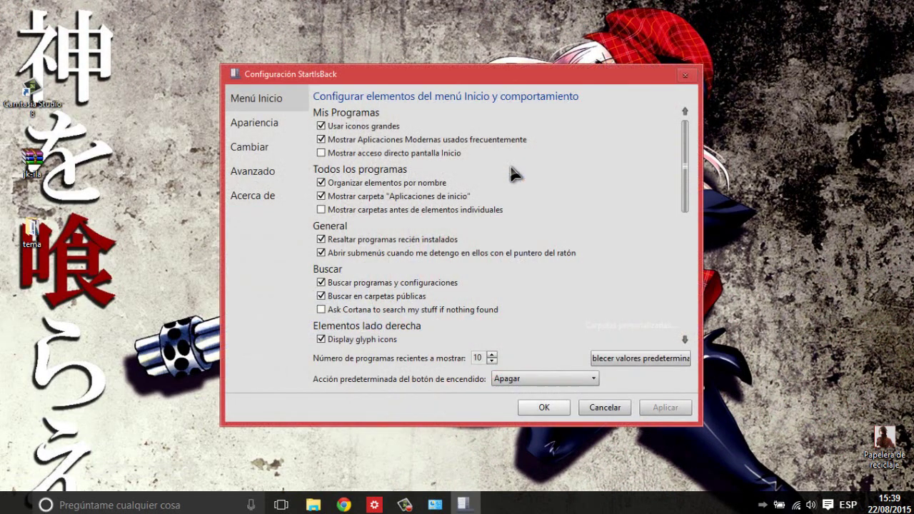
pyautogui.click(253, 126)
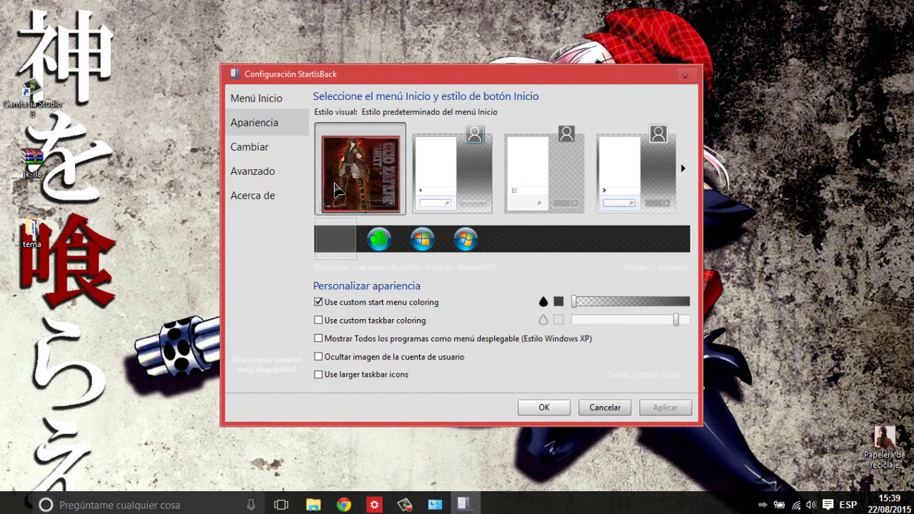
pyautogui.click(265, 151)
pyautogui.click(537, 113)
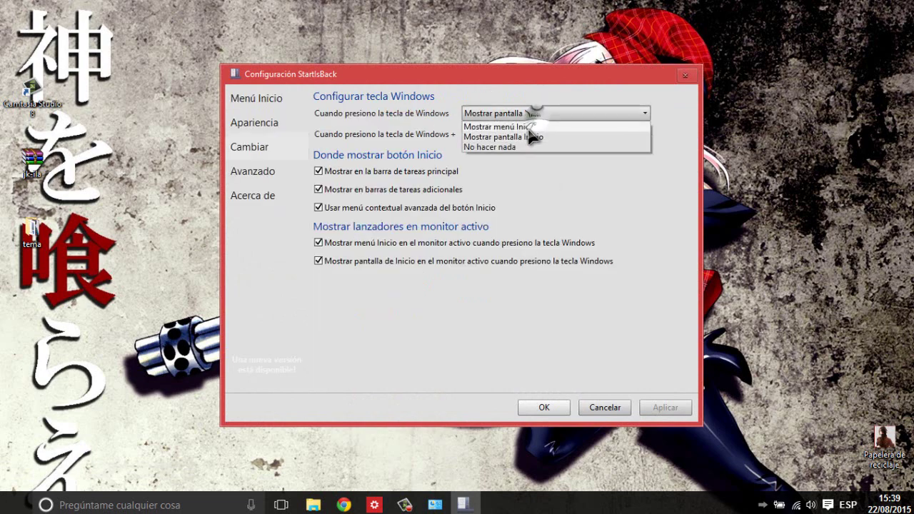
pyautogui.click(527, 127)
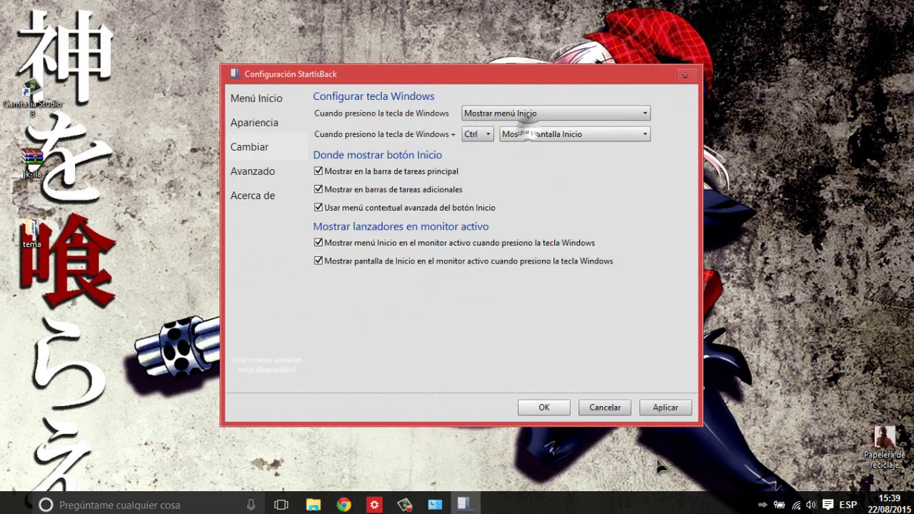
pyautogui.click(665, 409)
pyautogui.click(14, 504)
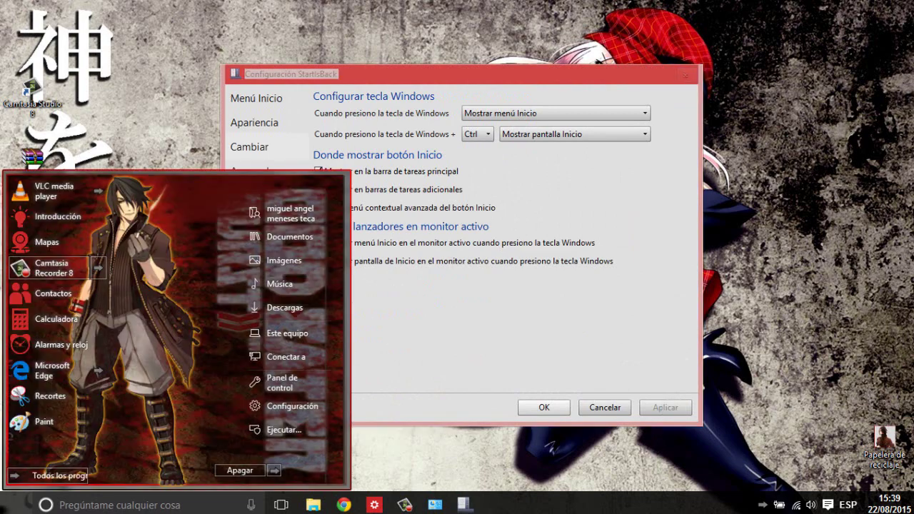
pyautogui.click(543, 407)
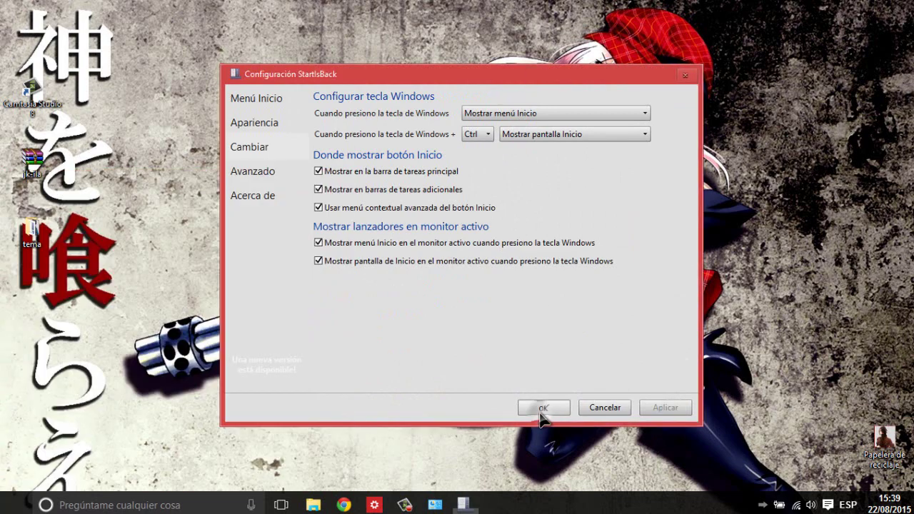
# - Close the StartIsBack settings and Start menu, then bring up the tema folder in File Explorer
pyautogui.click(14, 503)
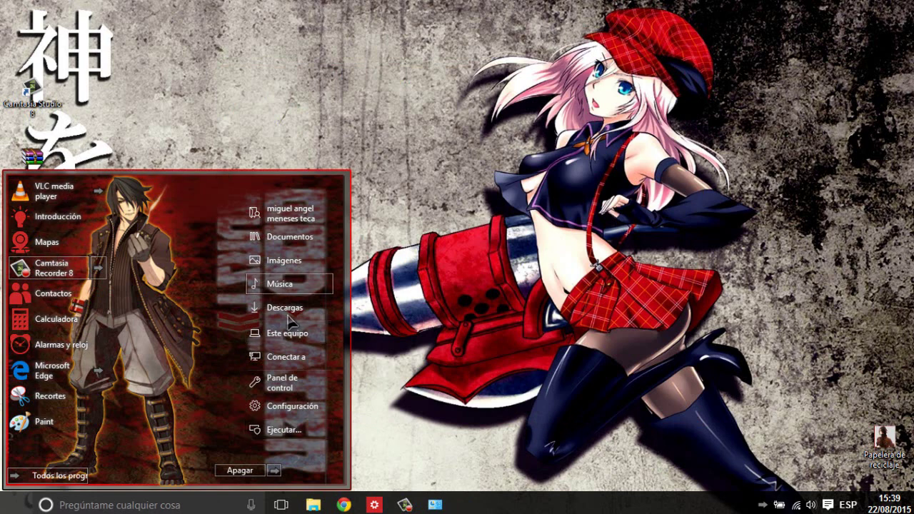
pyautogui.moveTo(27, 272)
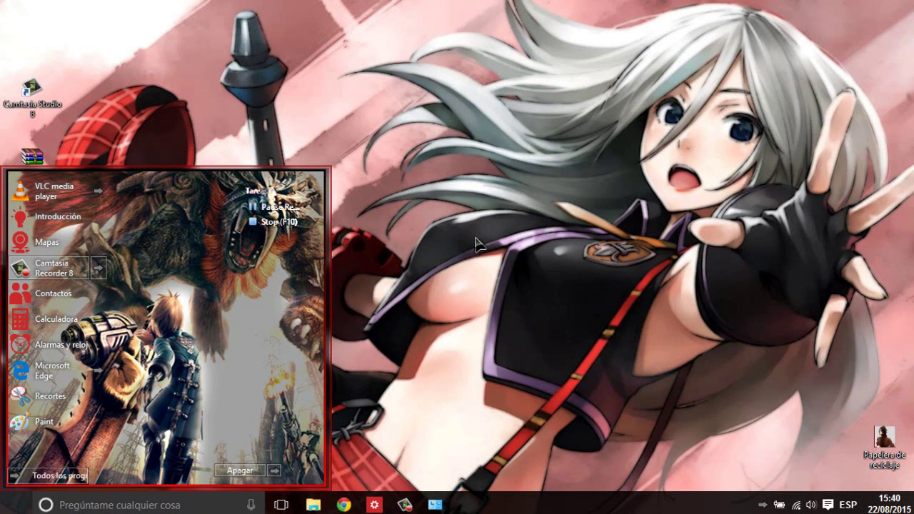
pyautogui.click(477, 243)
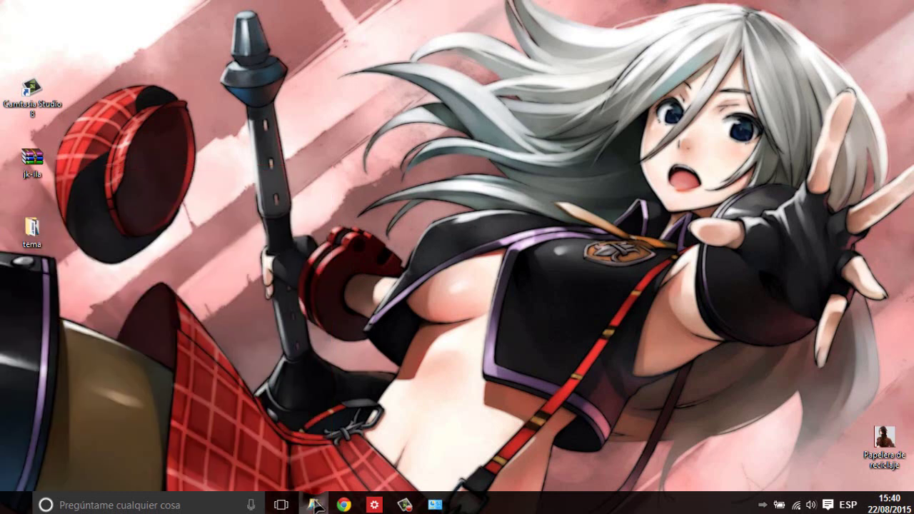
pyautogui.click(315, 504)
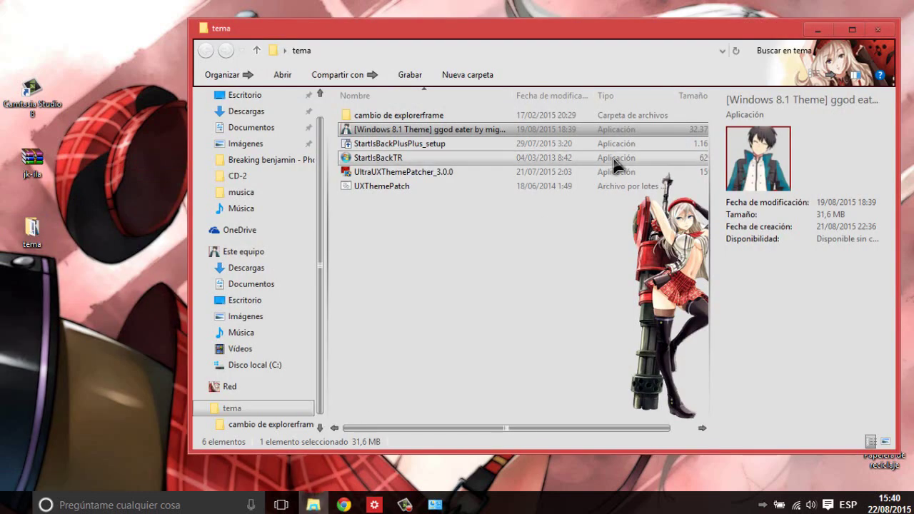
# - Open 'cambio de explorerframe' and run the HUD Evolution installer, allowing it past the security warning
pyautogui.doubleClick(514, 116)
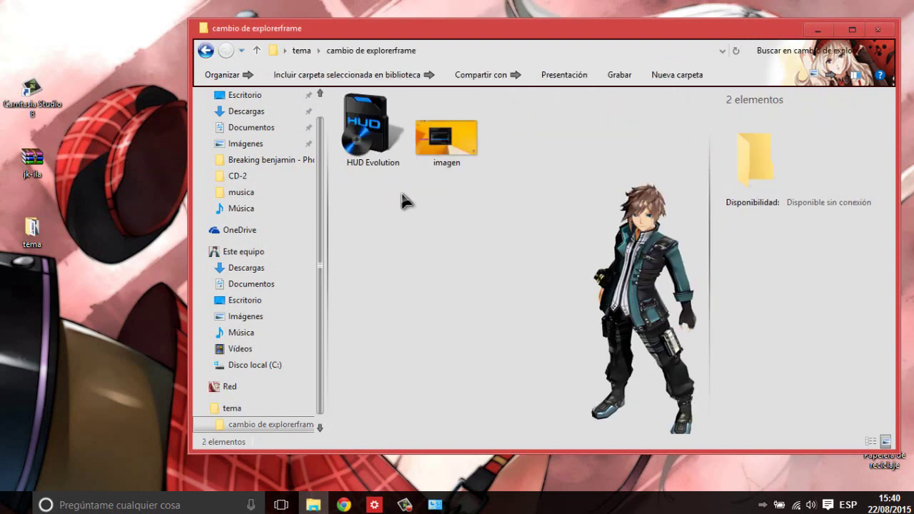
pyautogui.doubleClick(388, 152)
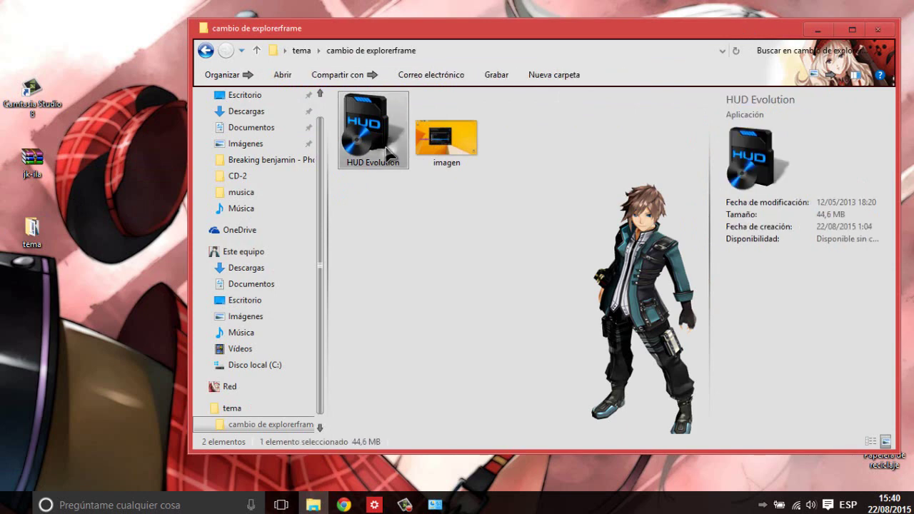
pyautogui.click(524, 268)
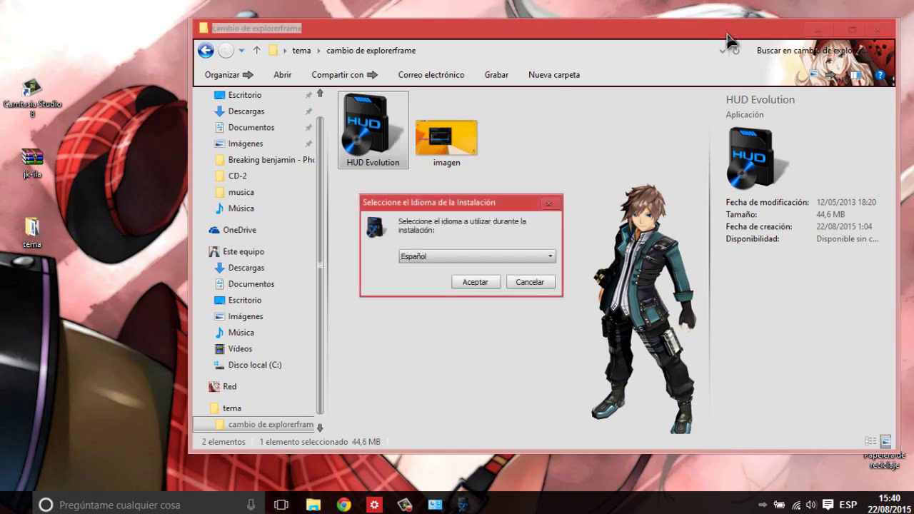
pyautogui.click(628, 208)
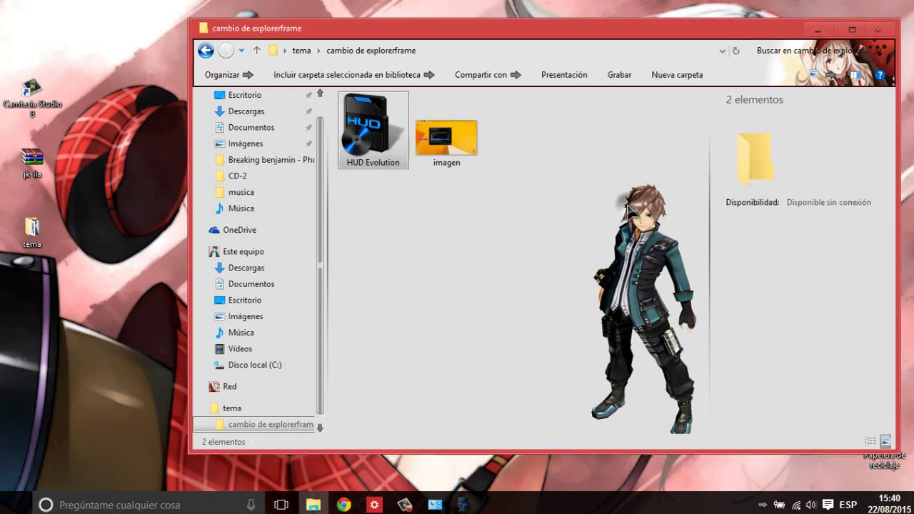
# - Browse Este equipo, Descargas, Documentos, Escritorio, Imágenes, Música and Vídeos to show each background, then minimize Explorer
pyautogui.click(262, 253)
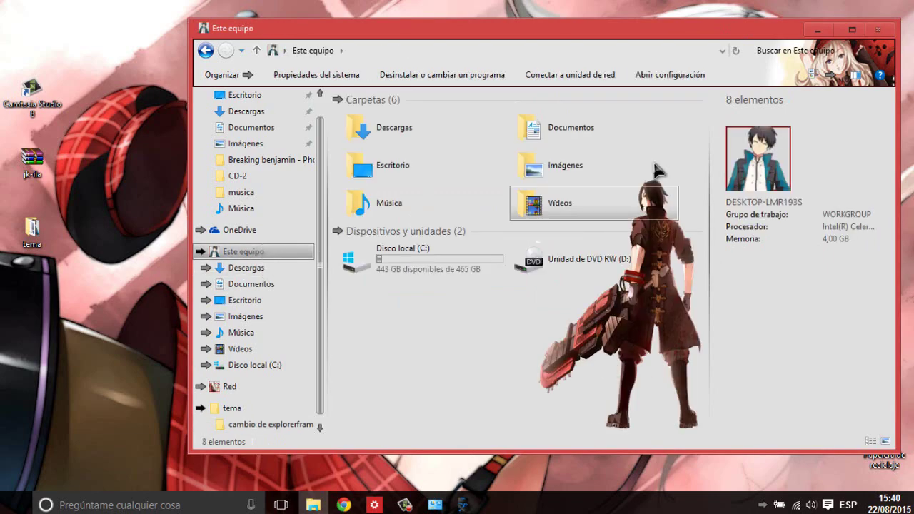
pyautogui.moveTo(246, 268); pyautogui.dragTo(230, 285)
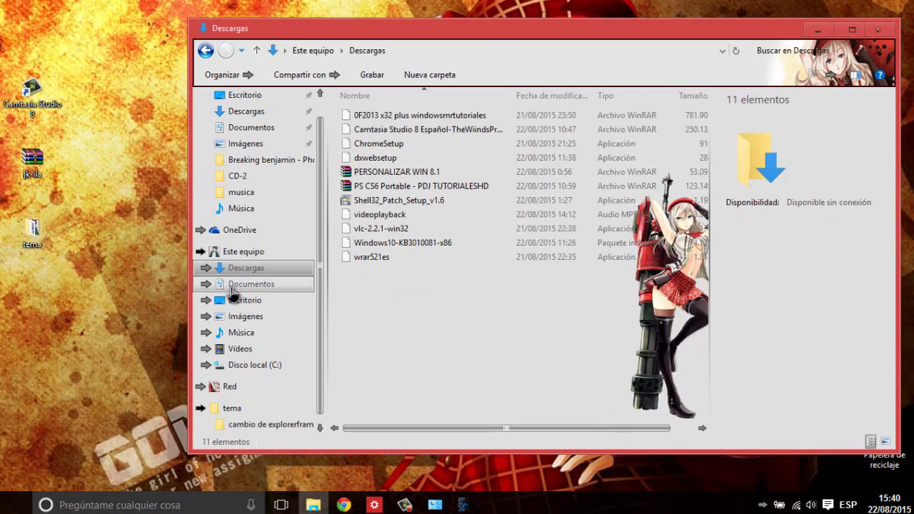
pyautogui.moveTo(405, 432); pyautogui.dragTo(475, 435)
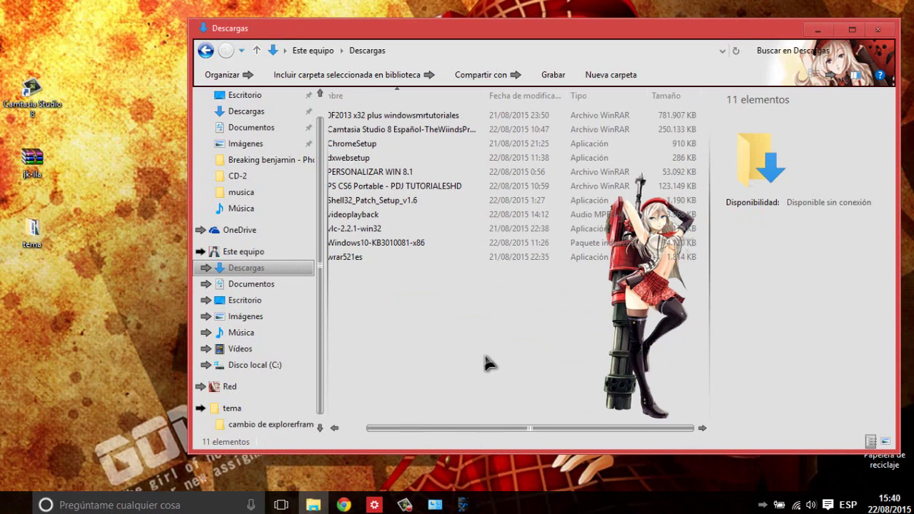
pyautogui.click(271, 287)
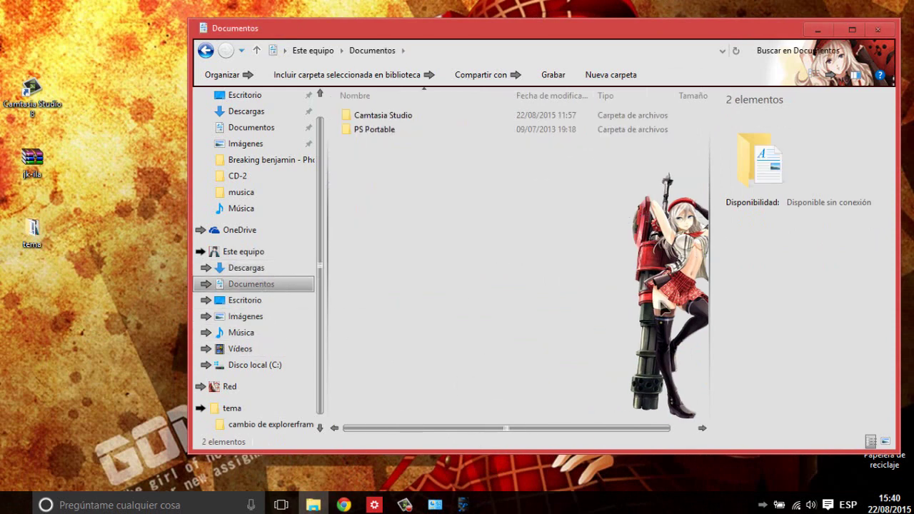
pyautogui.click(242, 299)
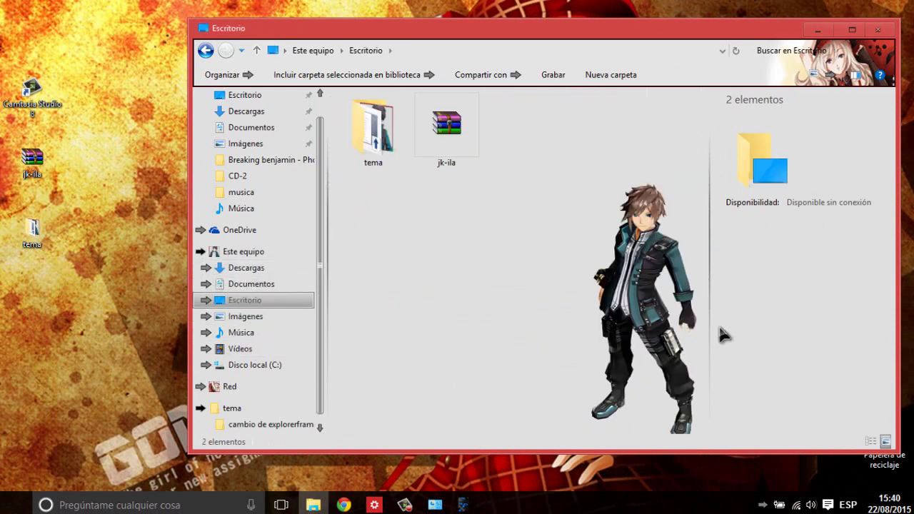
pyautogui.click(222, 316)
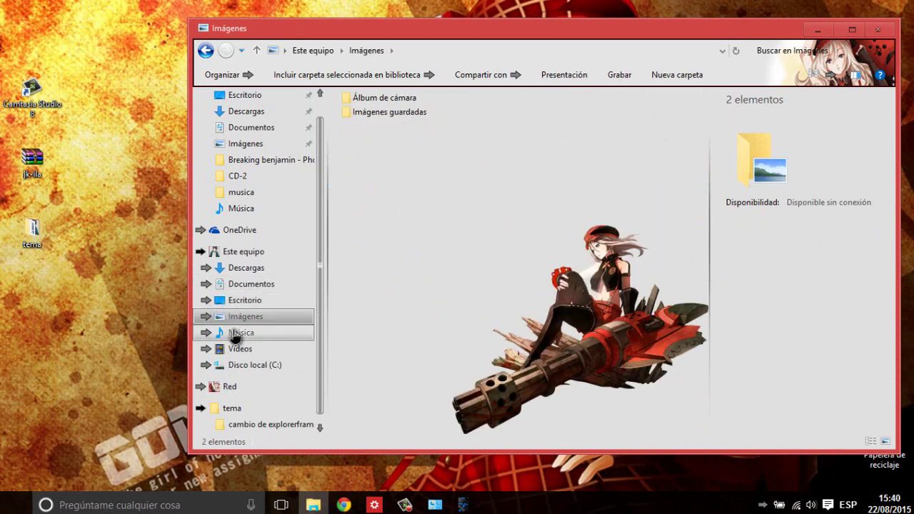
pyautogui.click(236, 333)
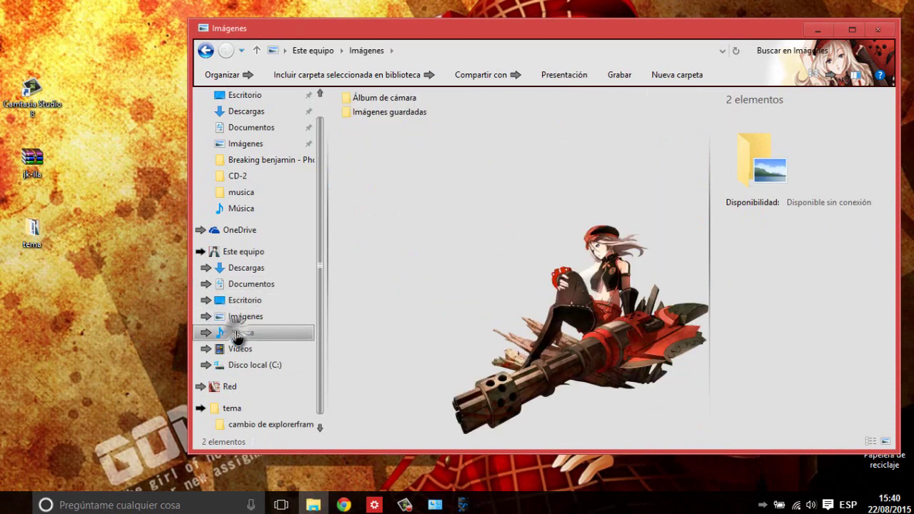
pyautogui.click(275, 350)
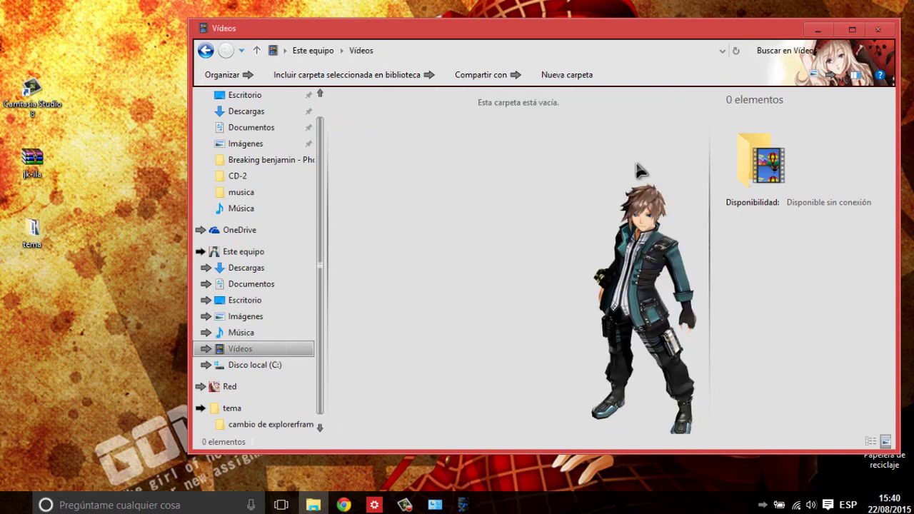
pyautogui.click(243, 252)
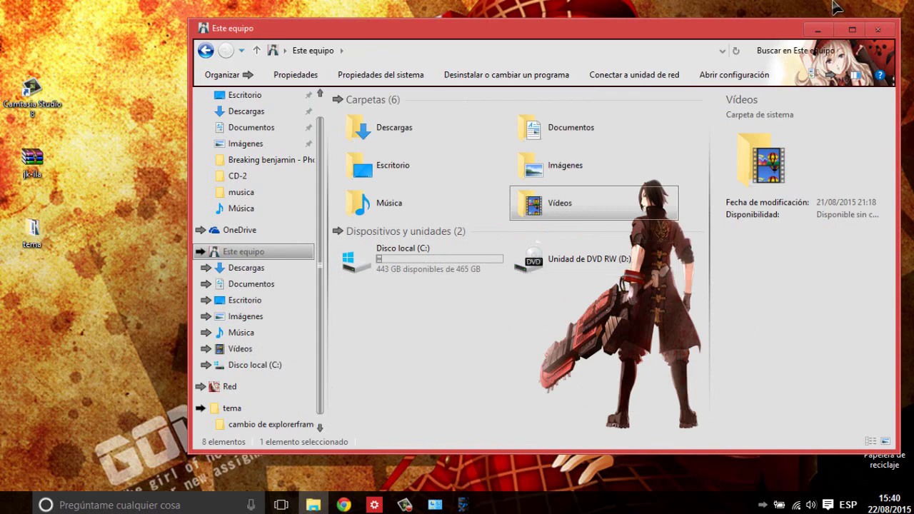
pyautogui.click(813, 32)
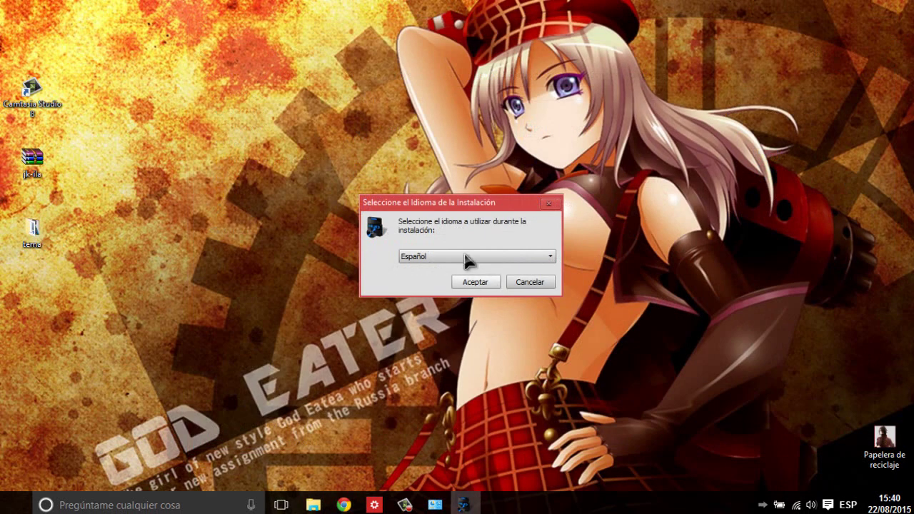
# - Choose Español, accept the licence, tick only Explorer Backgrounds, then cancel the setup
pyautogui.click(476, 282)
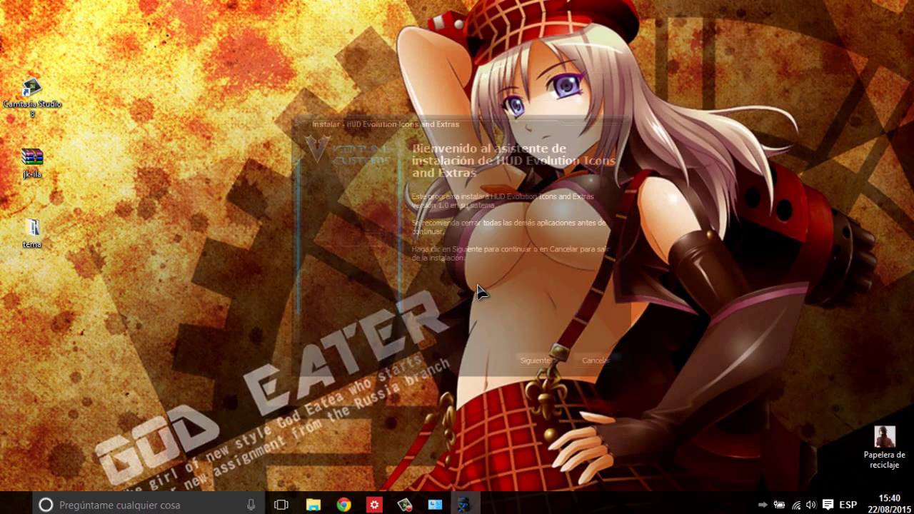
pyautogui.click(536, 360)
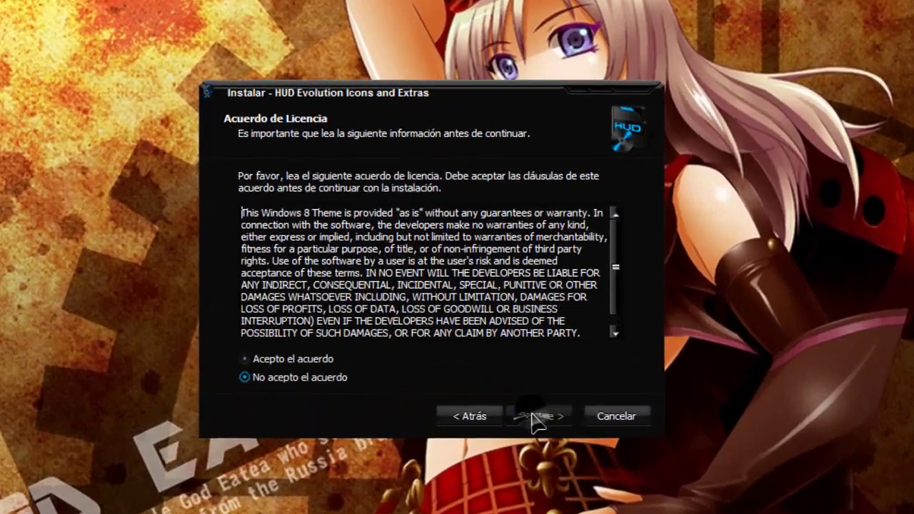
pyautogui.click(371, 321)
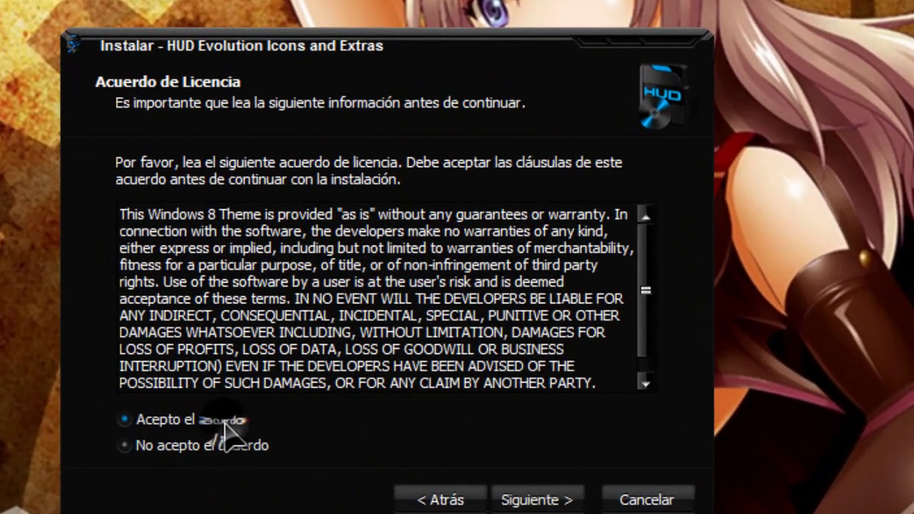
pyautogui.click(528, 499)
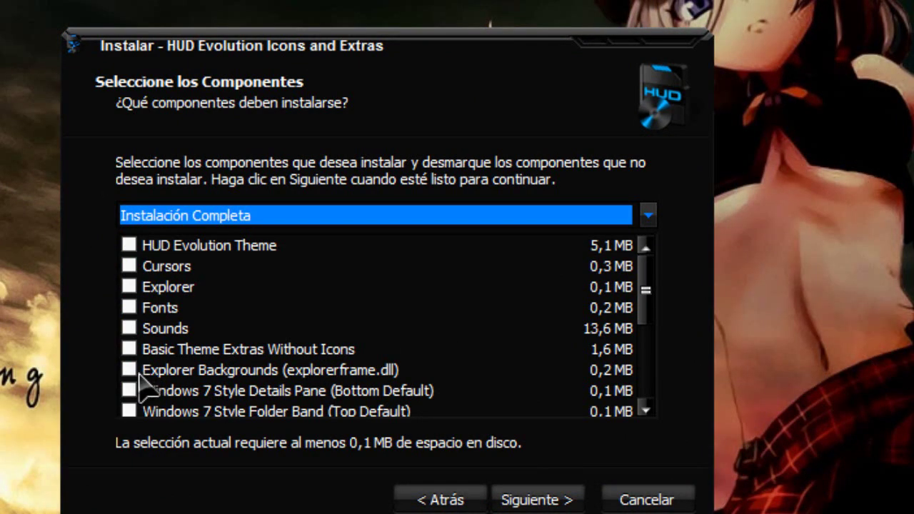
pyautogui.click(383, 369)
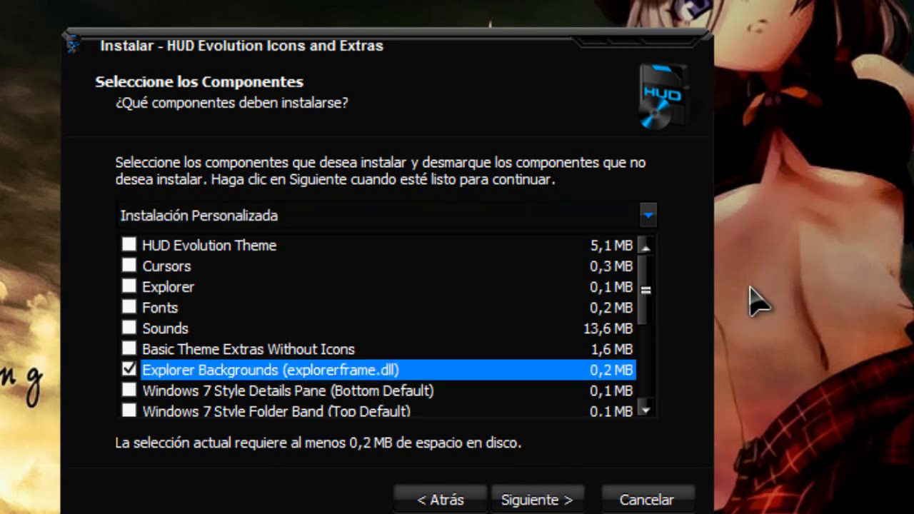
pyautogui.click(646, 499)
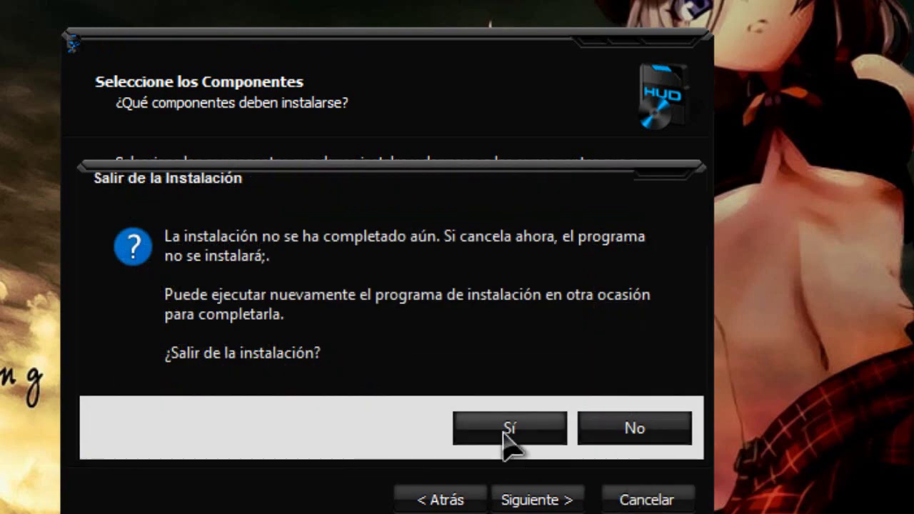